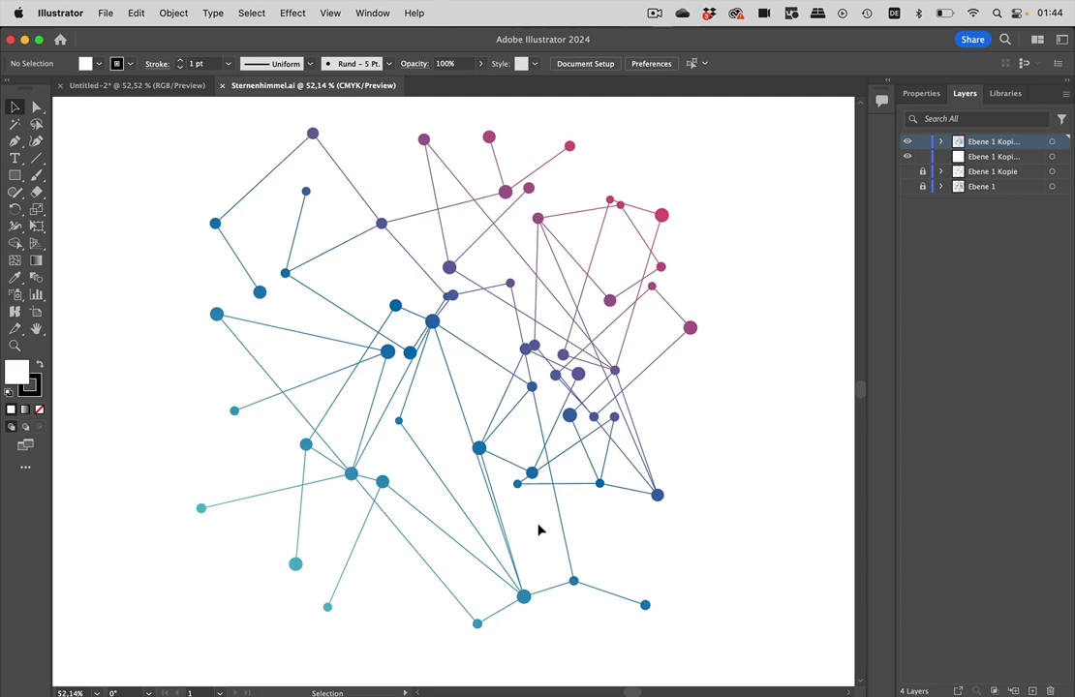
# On the blank Untitled-2 artboard, draw four outlined rectangles of different sizes with the Rectangle tool.
pyautogui.click(157, 87)
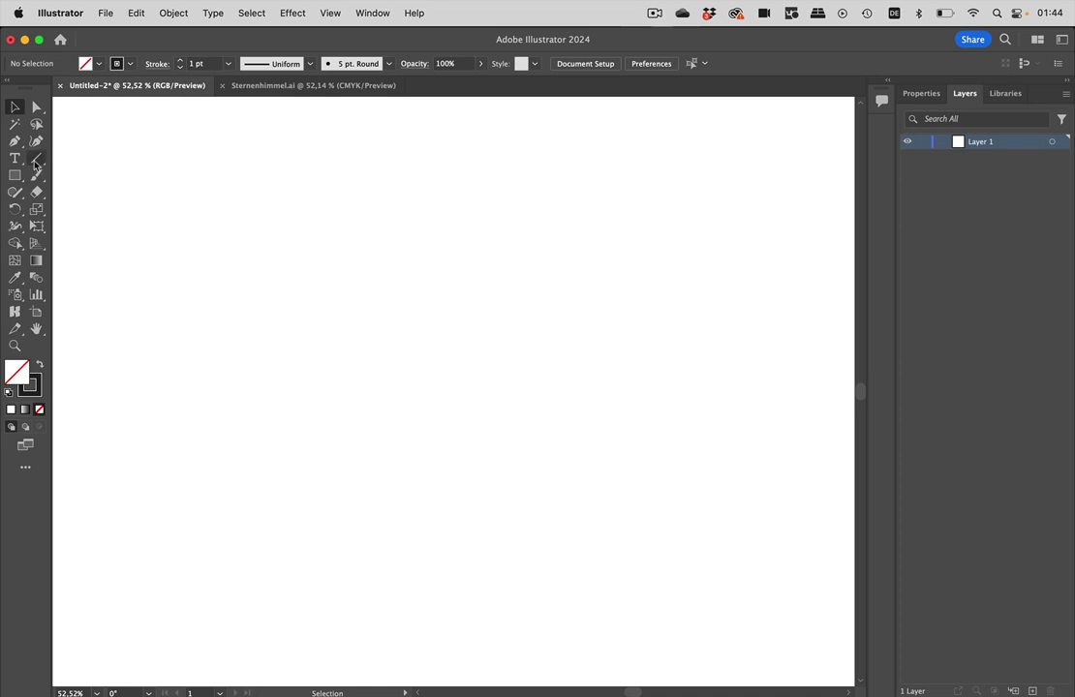
pyautogui.click(14, 175)
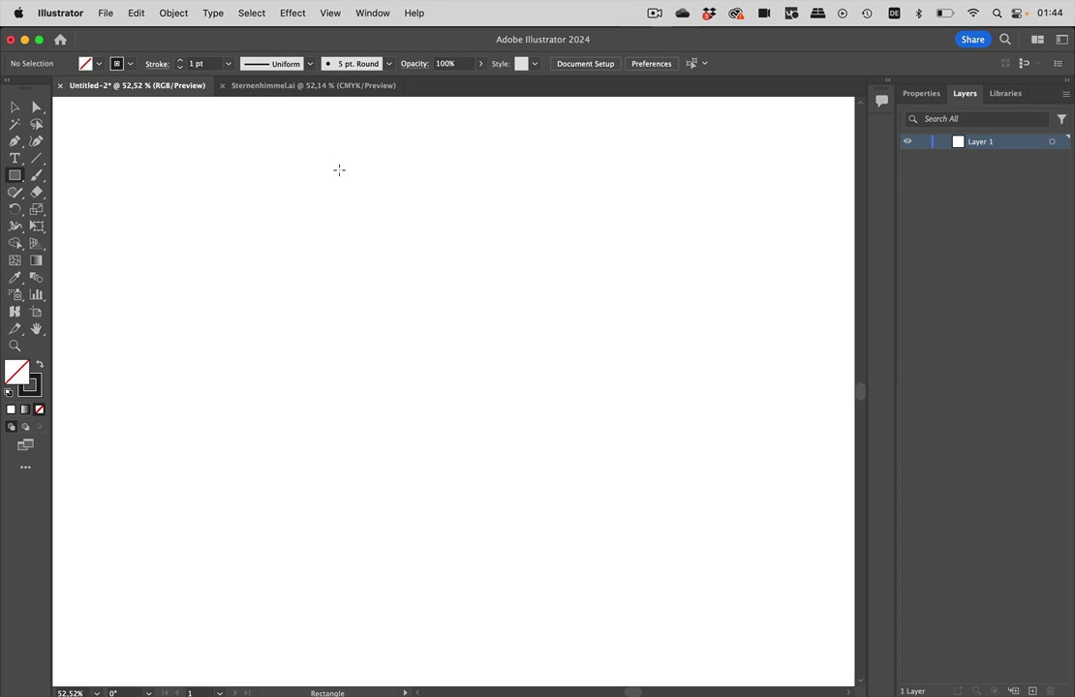
pyautogui.moveTo(338, 169); pyautogui.dragTo(407, 259)
pyautogui.moveTo(553, 238); pyautogui.dragTo(661, 312)
pyautogui.moveTo(263, 369); pyautogui.dragTo(429, 411)
pyautogui.moveTo(520, 393); pyautogui.dragTo(680, 471)
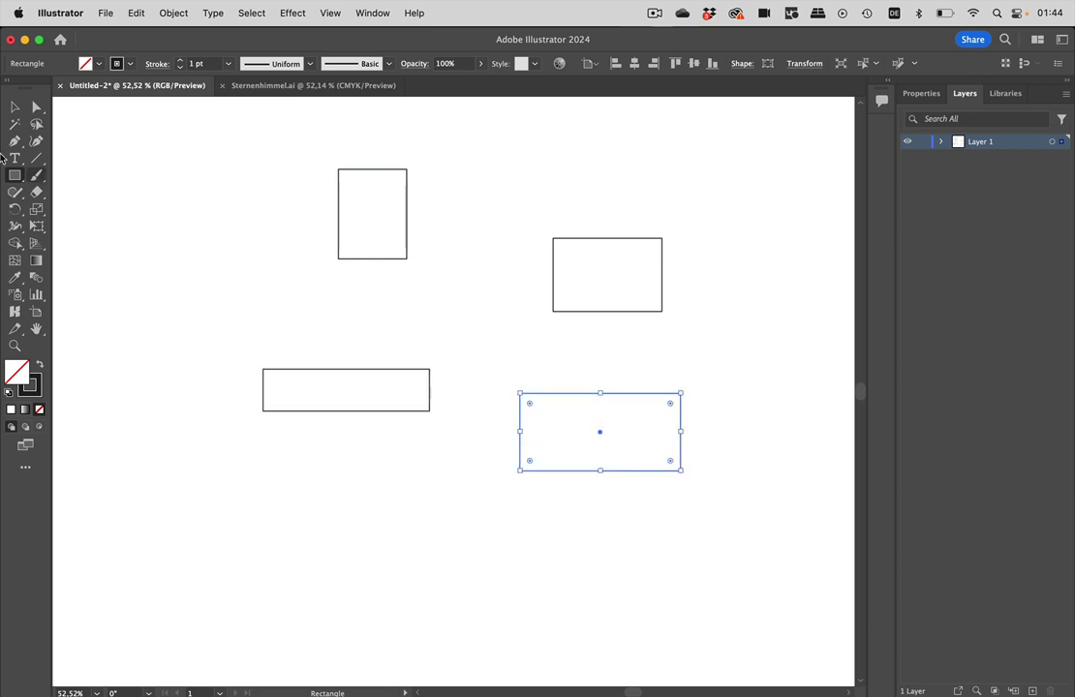
# Draw six triangles of varied sizes using the Polygon tool reduced to three sides.
pyautogui.click(16, 179)
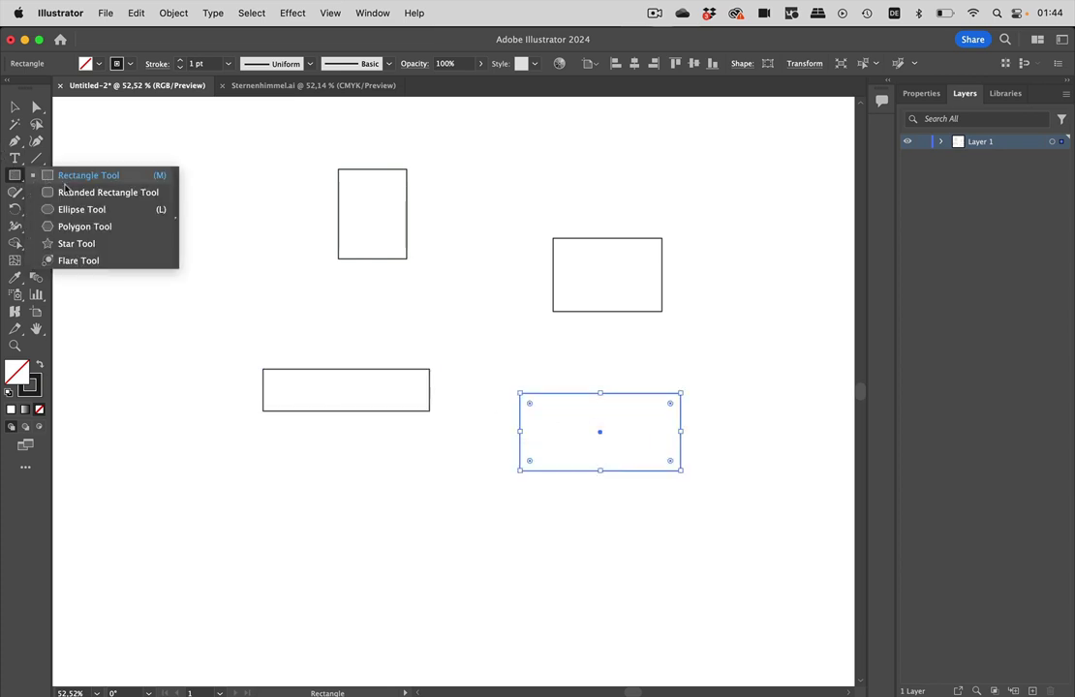
pyautogui.click(82, 227)
pyautogui.moveTo(212, 222); pyautogui.dragTo(265, 276)
pyautogui.press('Down')
pyautogui.press('Down')
pyautogui.press('Down')
pyautogui.moveTo(397, 428); pyautogui.dragTo(514, 550)
pyautogui.moveTo(718, 279); pyautogui.dragTo(774, 328)
pyautogui.moveTo(100, 462); pyautogui.dragTo(215, 521)
pyautogui.scroll(-3, 415, 501)
pyautogui.moveTo(530, 264); pyautogui.dragTo(550, 281)
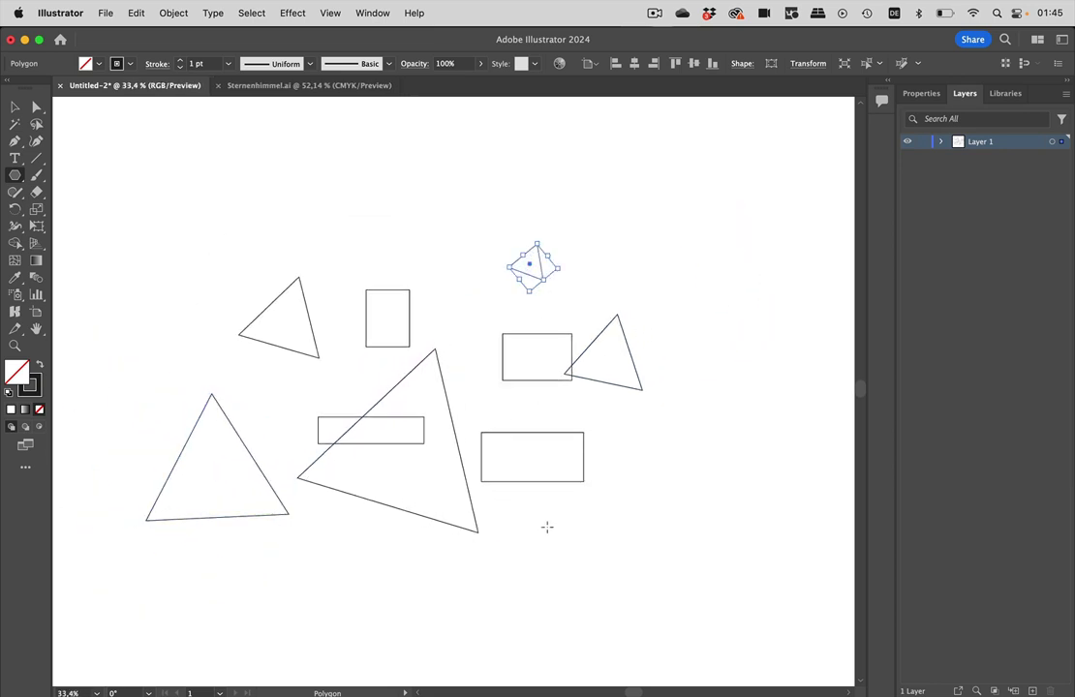
pyautogui.moveTo(572, 583); pyautogui.dragTo(628, 619)
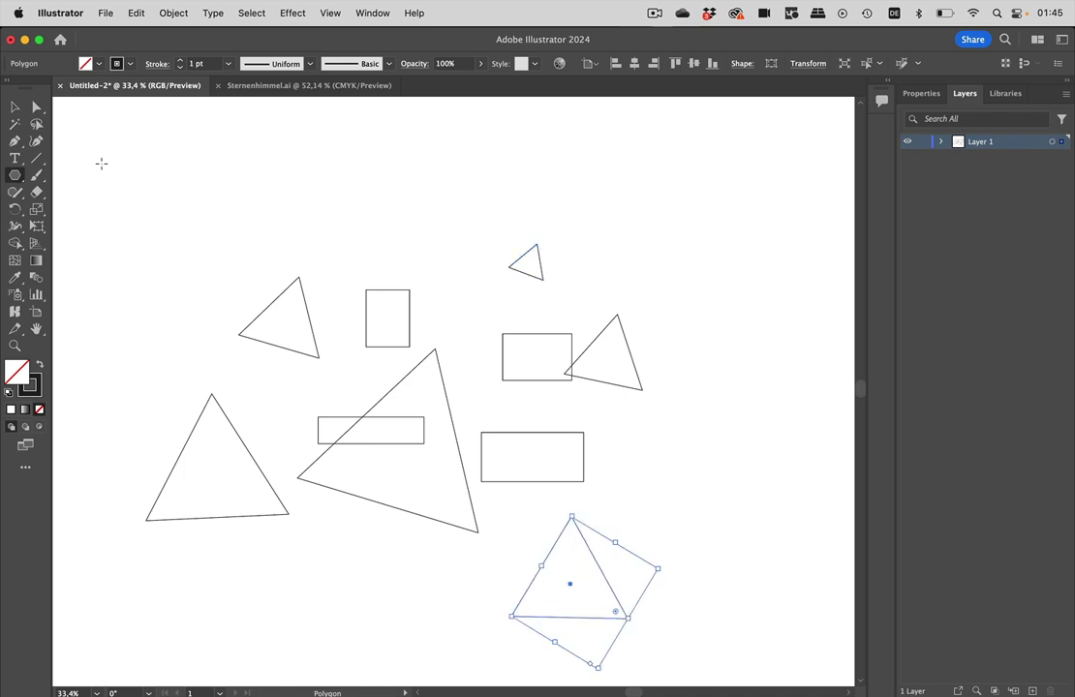
# Marquee-select all ten shapes with the Selection tool.
pyautogui.press('v')
pyautogui.scroll(-2, 330, 203)
pyautogui.hscroll(-2, 329, 204)
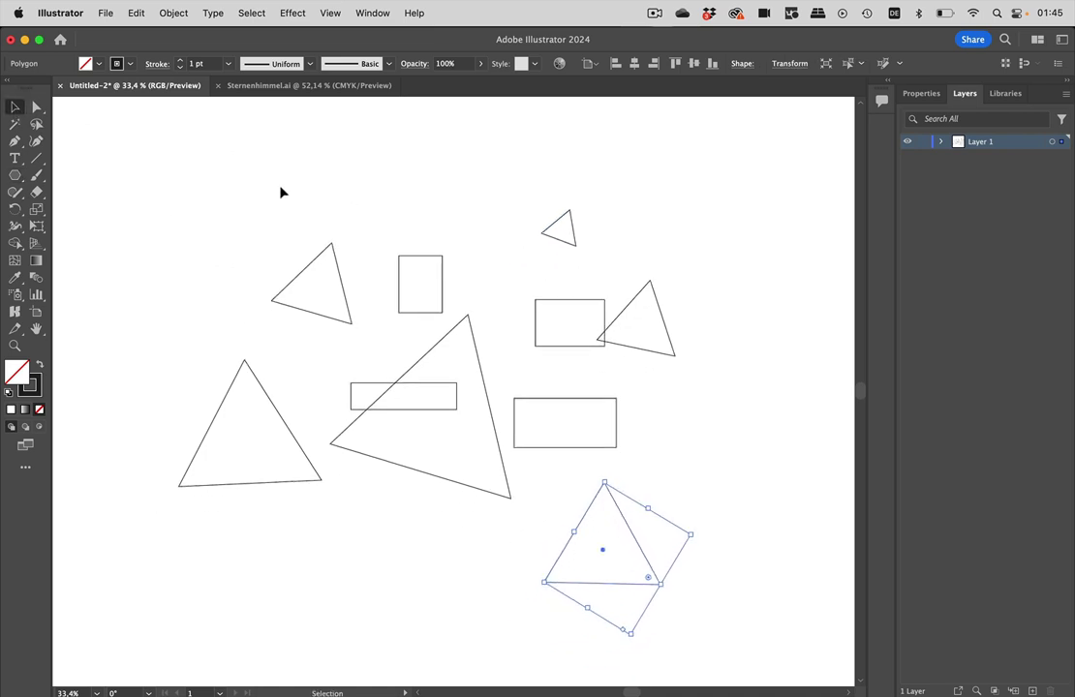
pyautogui.moveTo(207, 203); pyautogui.dragTo(710, 617)
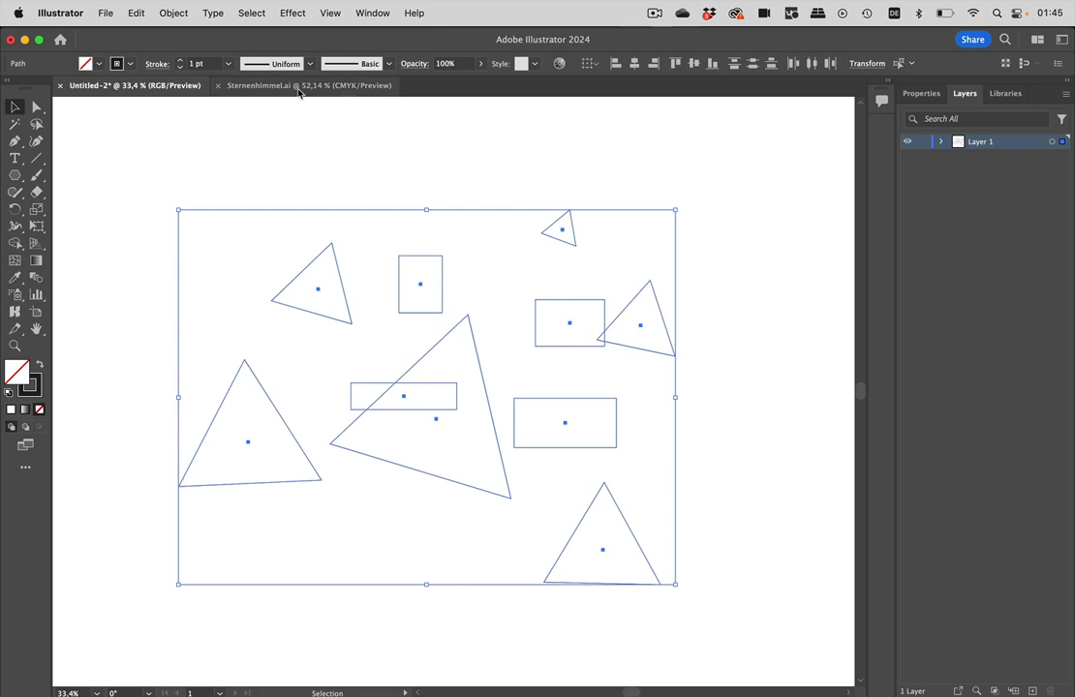
# In Transform Each, set the scale to 200% horizontal and 400% vertical.
pyautogui.click(184, 14)
pyautogui.moveTo(187, 37)
pyautogui.click(448, 151)
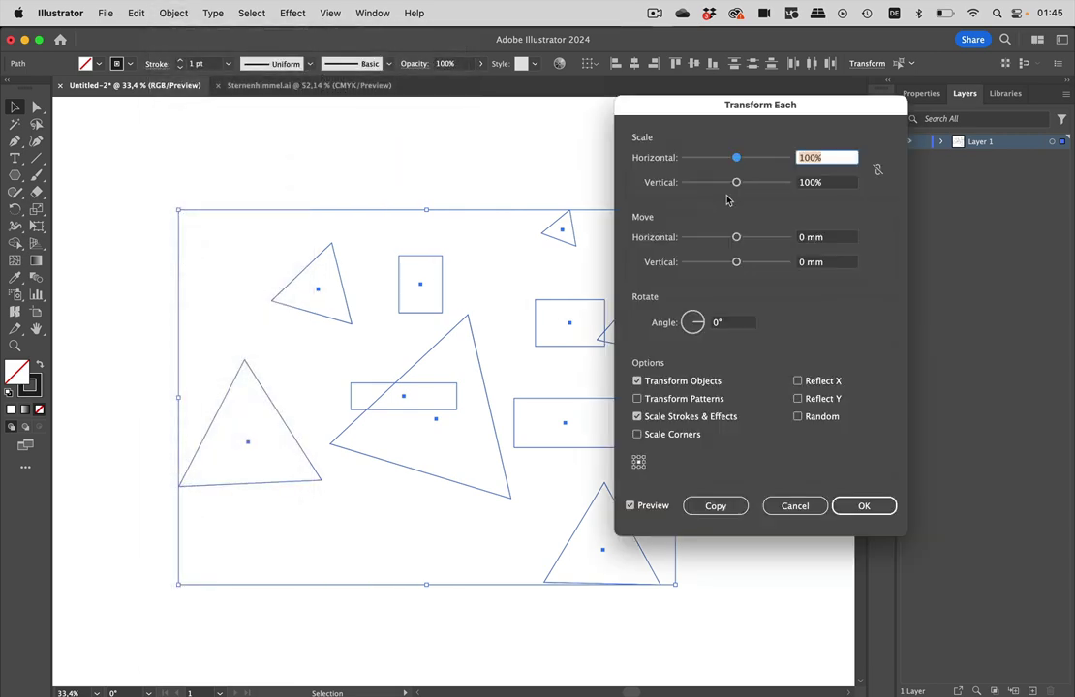
pyautogui.moveTo(738, 158); pyautogui.dragTo(785, 155)
pyautogui.moveTo(736, 182); pyautogui.dragTo(760, 183)
pyautogui.click(832, 158)
pyautogui.write('500')
pyautogui.click(836, 184)
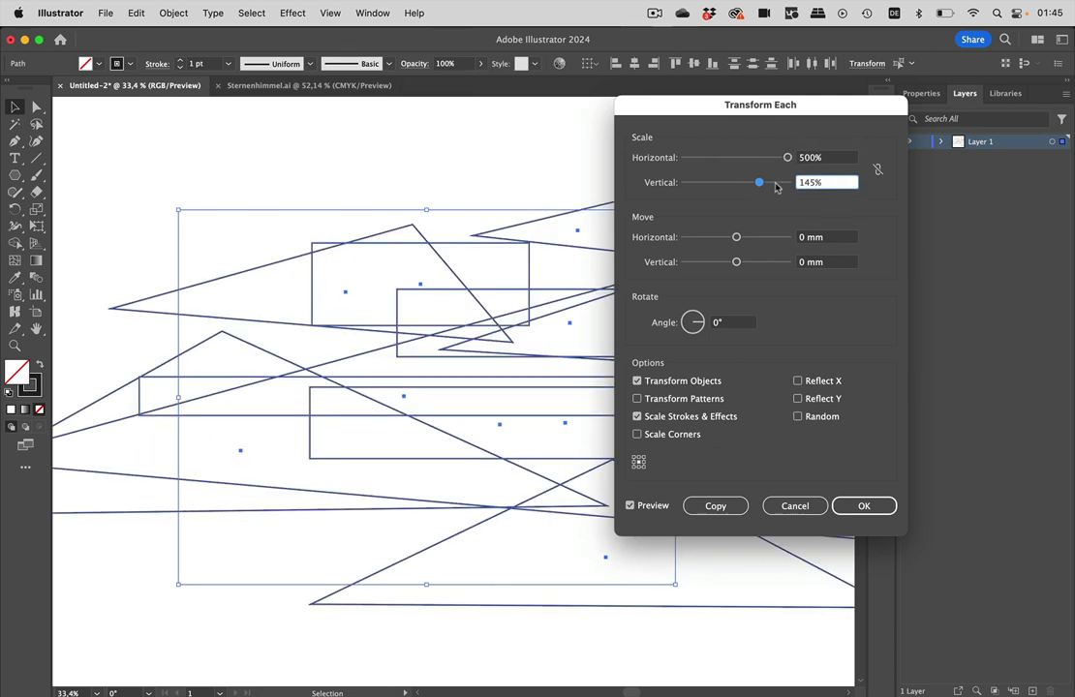
pyautogui.click(797, 159)
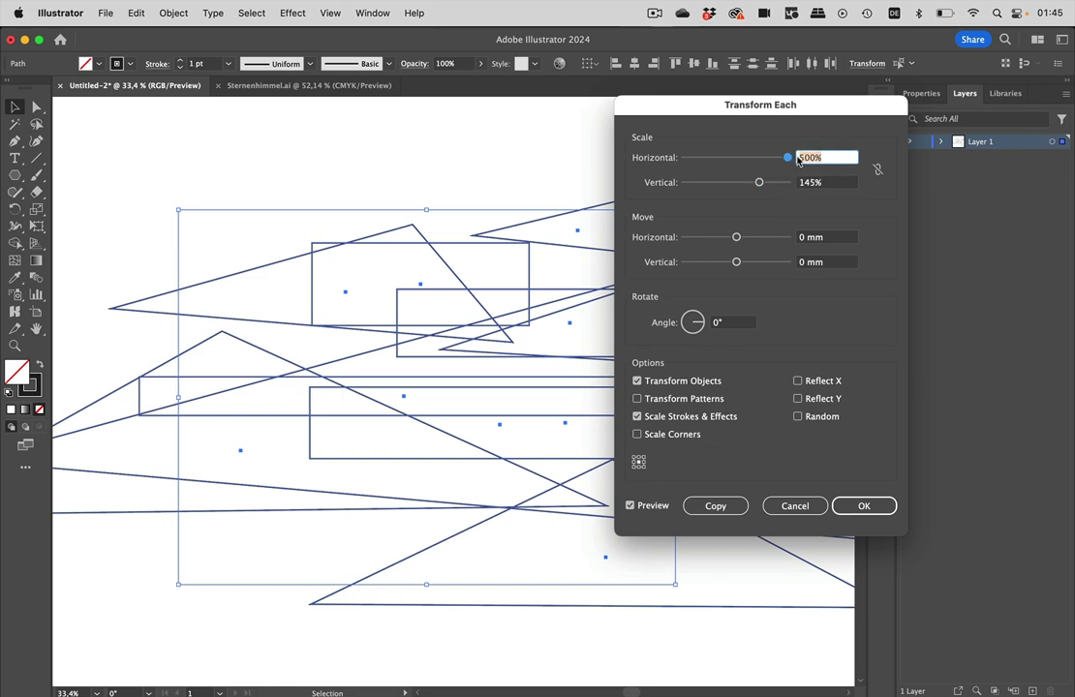
pyautogui.write('200')
pyautogui.click(840, 182)
pyautogui.write('500')
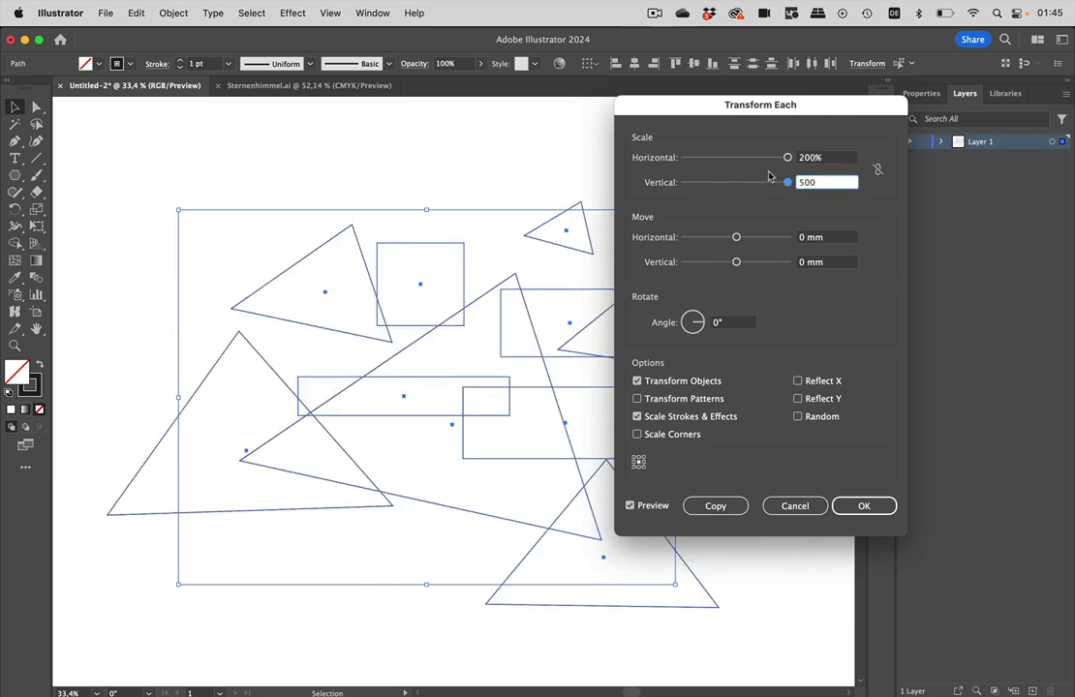
pyautogui.hotkey('shift', 'Tab')
pyautogui.press('Tab')
pyautogui.write('400')
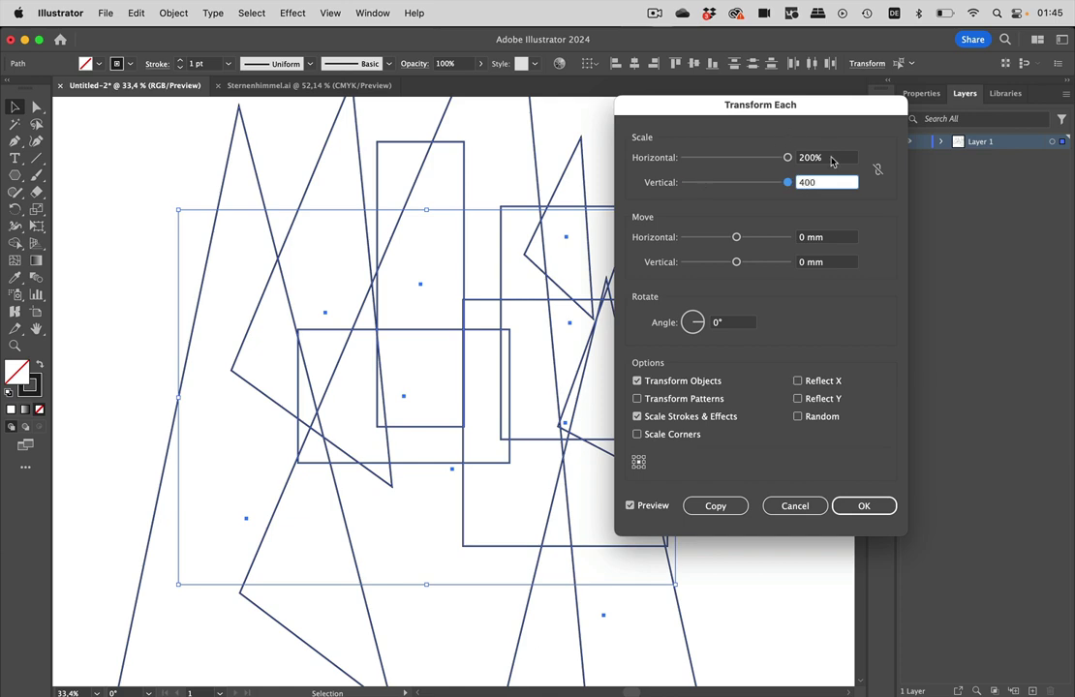
pyautogui.hotkey('shift', 'Tab')
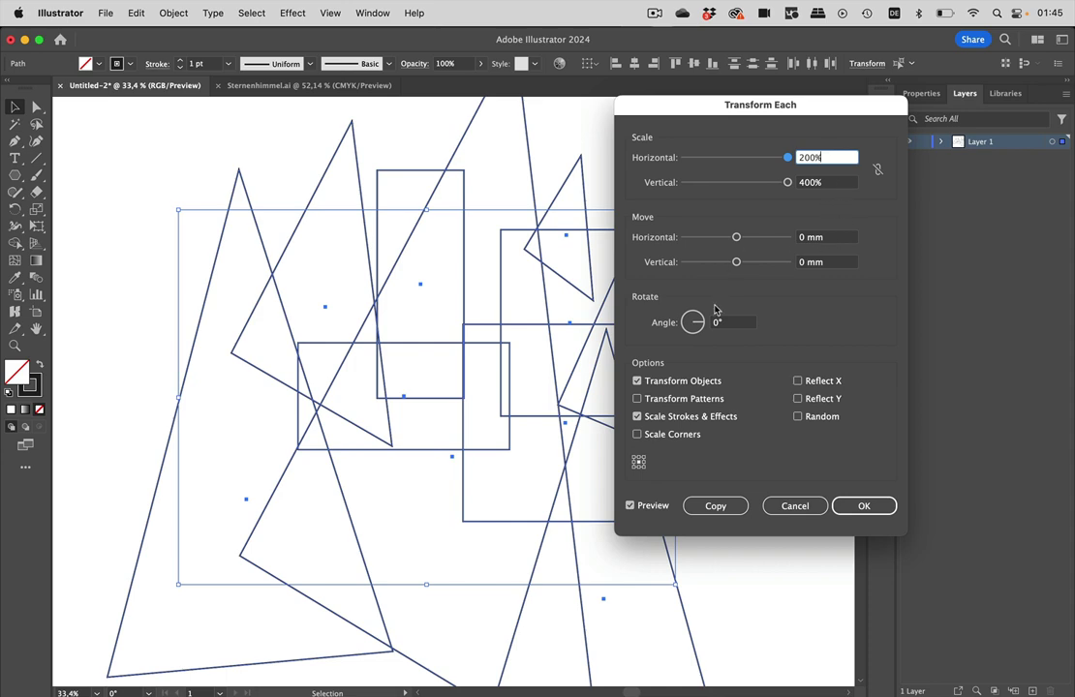
# Add a horizontal move offset, set rotation to 272°, enable Random, and reroll the preview.
pyautogui.click(687, 331)
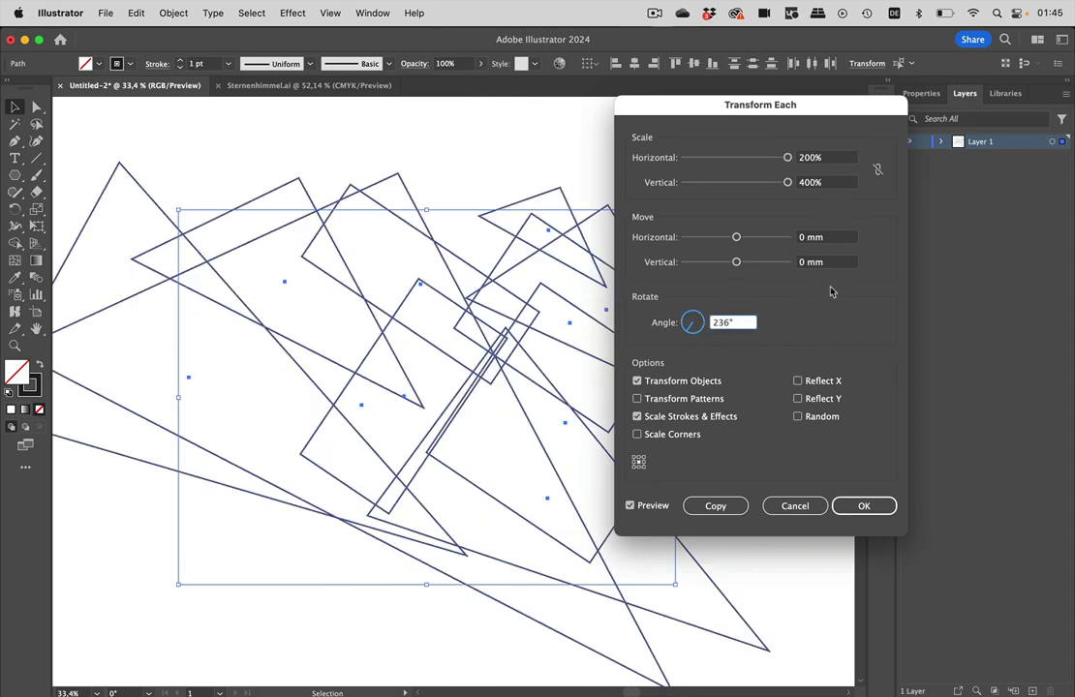
pyautogui.moveTo(737, 237); pyautogui.dragTo(770, 238)
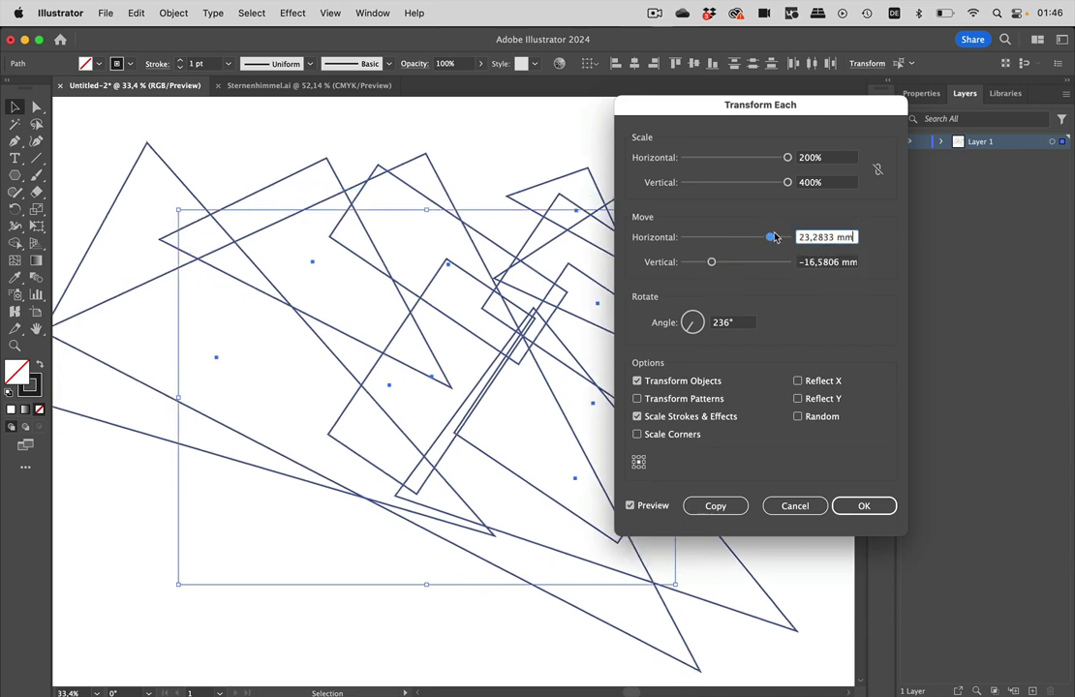
pyautogui.click(799, 418)
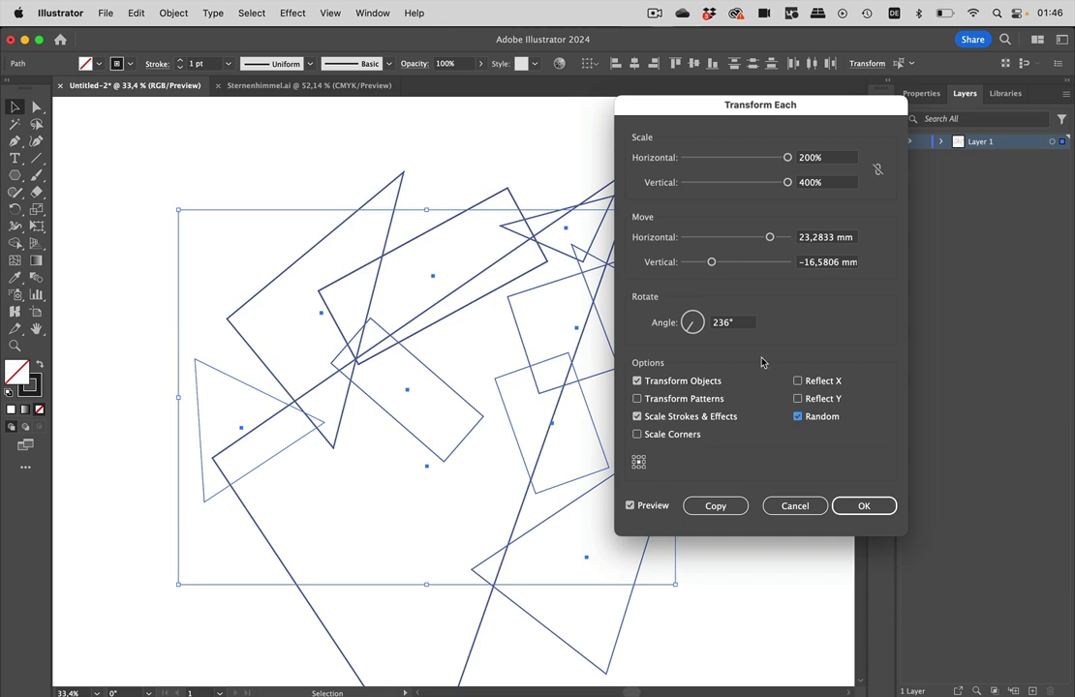
pyautogui.moveTo(676, 124); pyautogui.dragTo(798, 97)
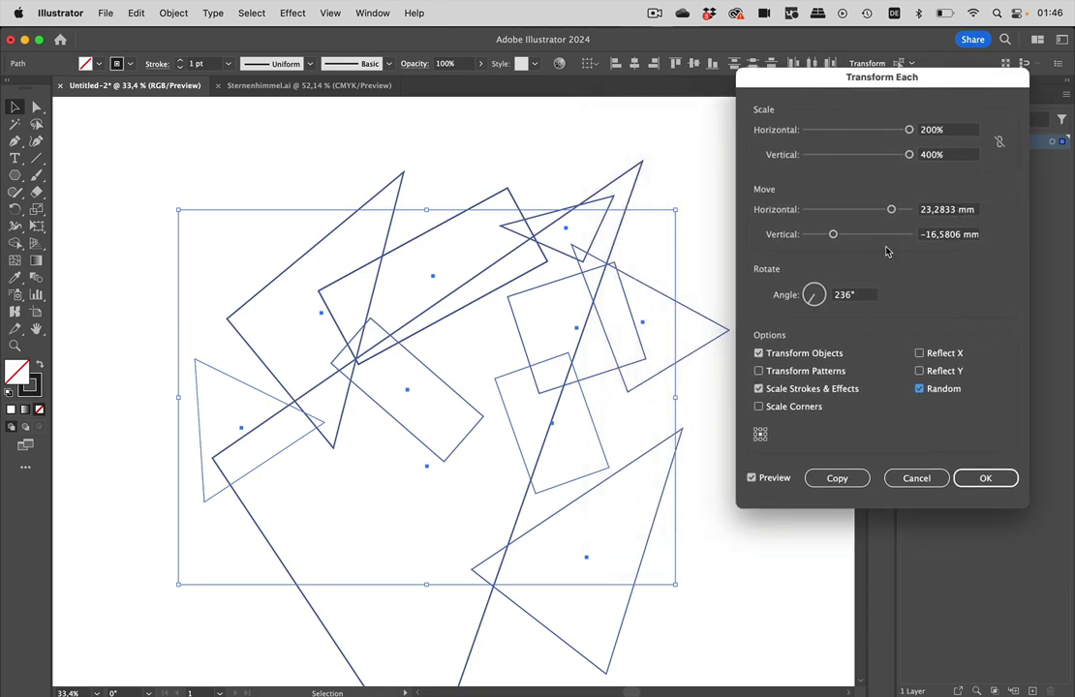
pyautogui.click(815, 303)
pyautogui.click(775, 478)
pyautogui.click(776, 481)
pyautogui.click(775, 478)
pyautogui.click(775, 478)
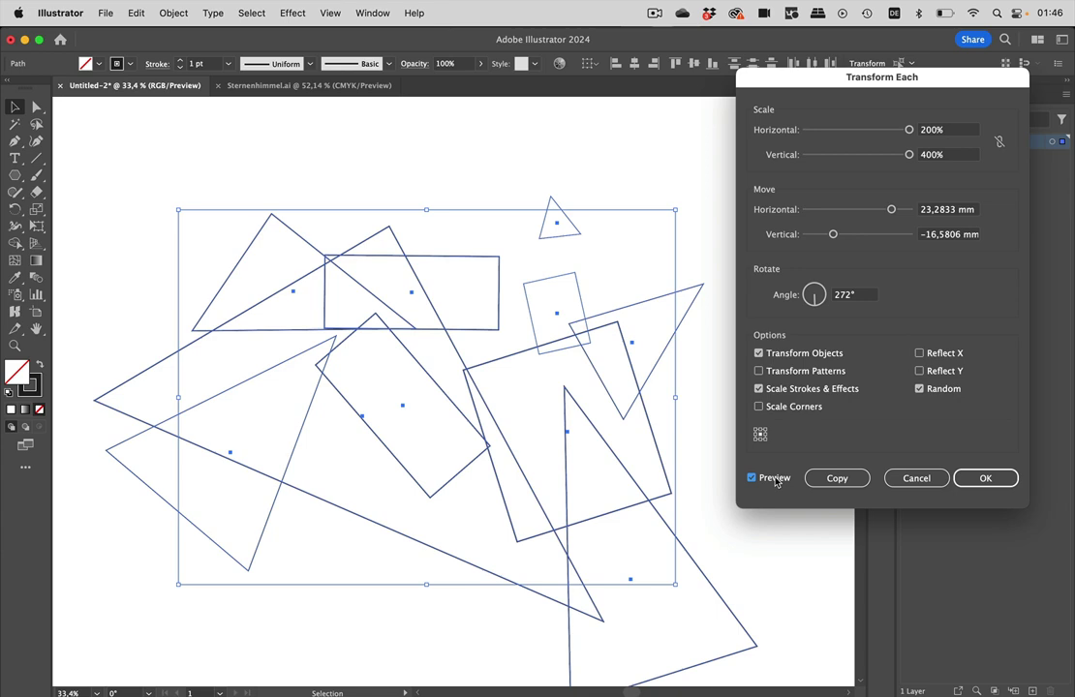
# Turn off Scale Strokes & Effects, reroll the random preview, and apply the transform.
pyautogui.click(823, 391)
pyautogui.click(772, 481)
pyautogui.click(772, 480)
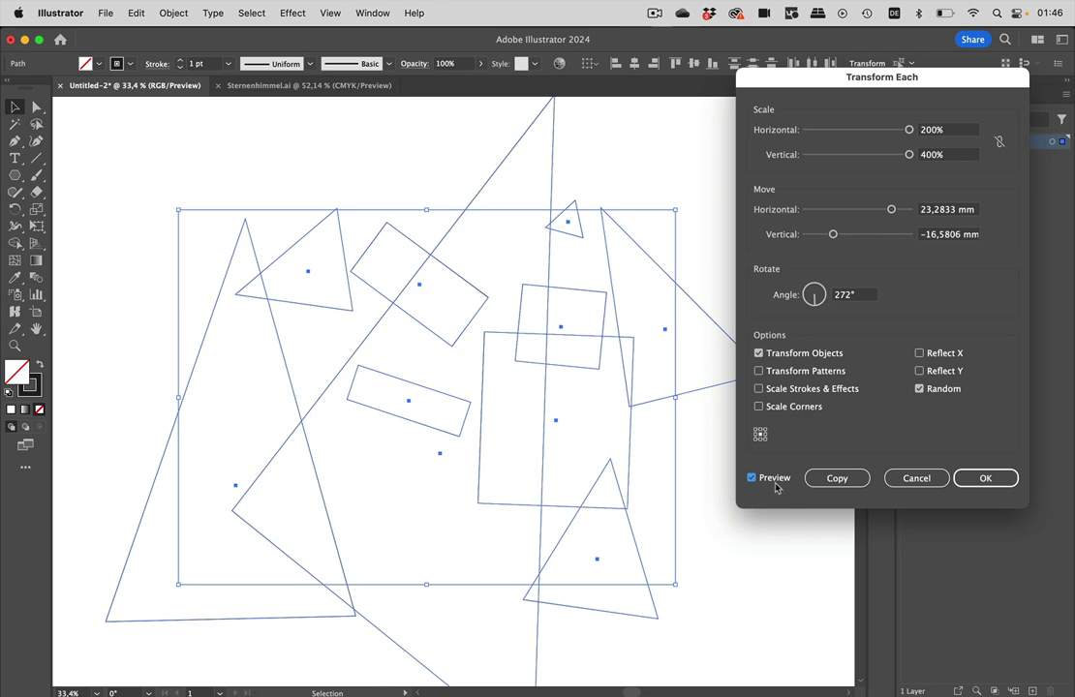
pyautogui.click(775, 485)
pyautogui.click(775, 485)
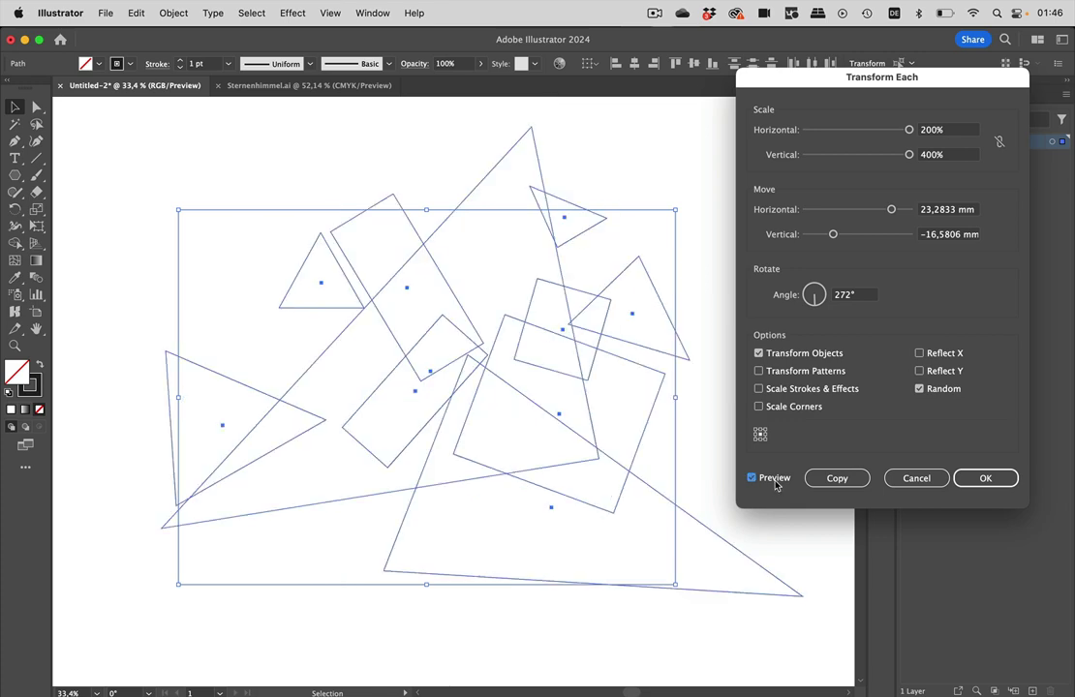
pyautogui.click(984, 476)
pyautogui.scroll(-3, 492, 419)
# With Direct Selection, drag corners of the triangles and square onto neighbouring shapes' vertices and edges.
pyautogui.click(243, 182)
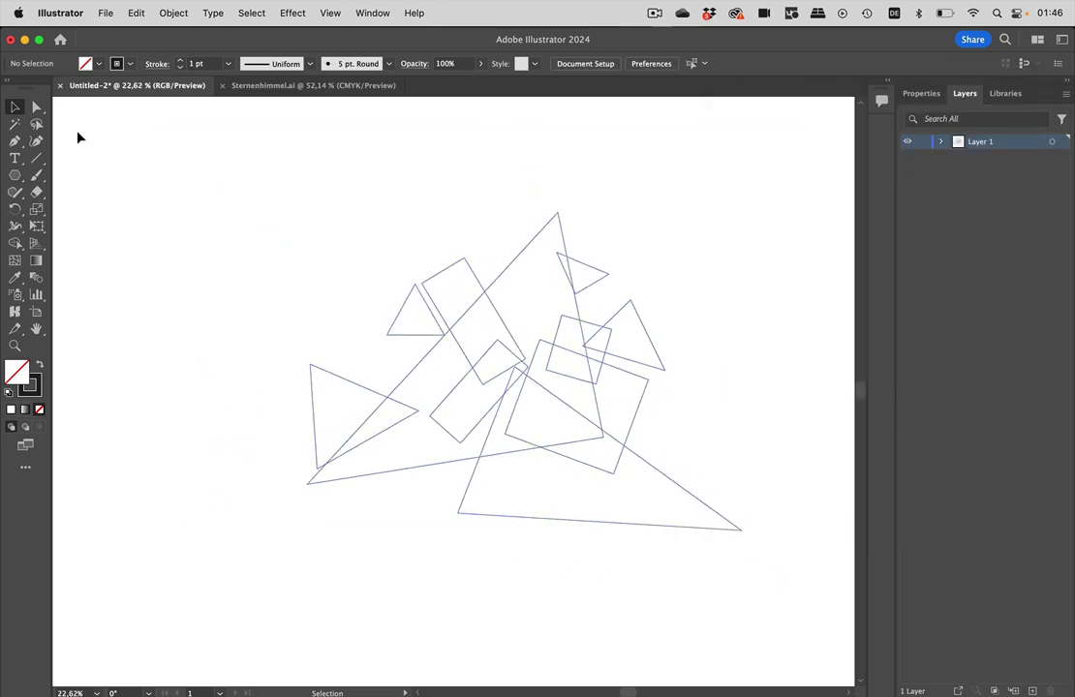
pyautogui.click(36, 108)
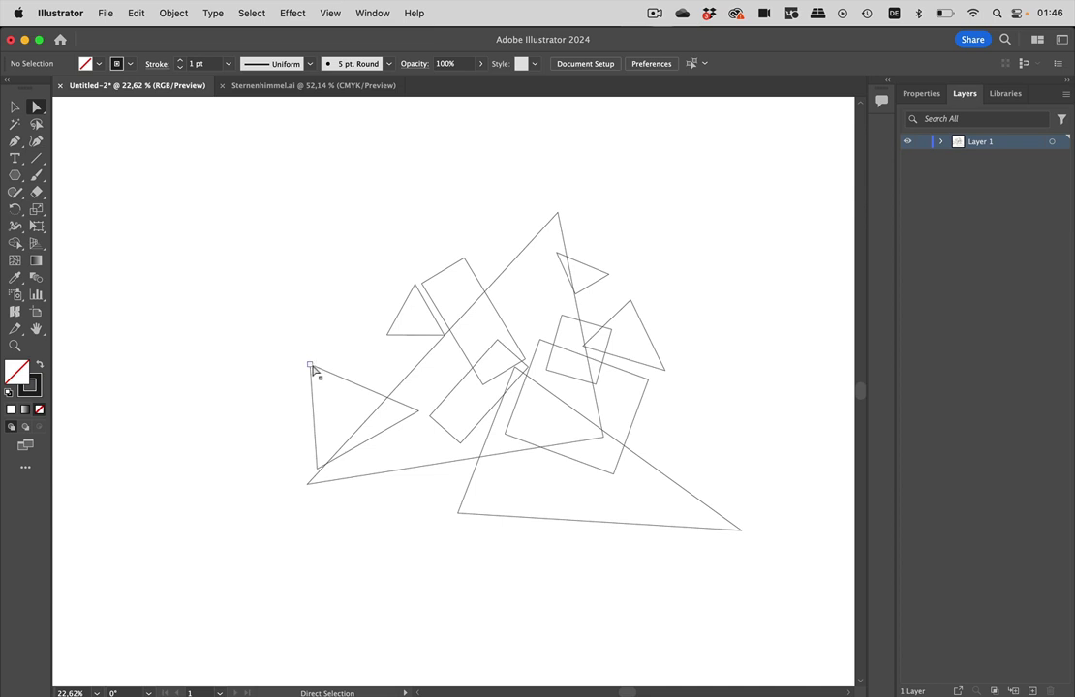
pyautogui.moveTo(311, 367); pyautogui.dragTo(306, 325)
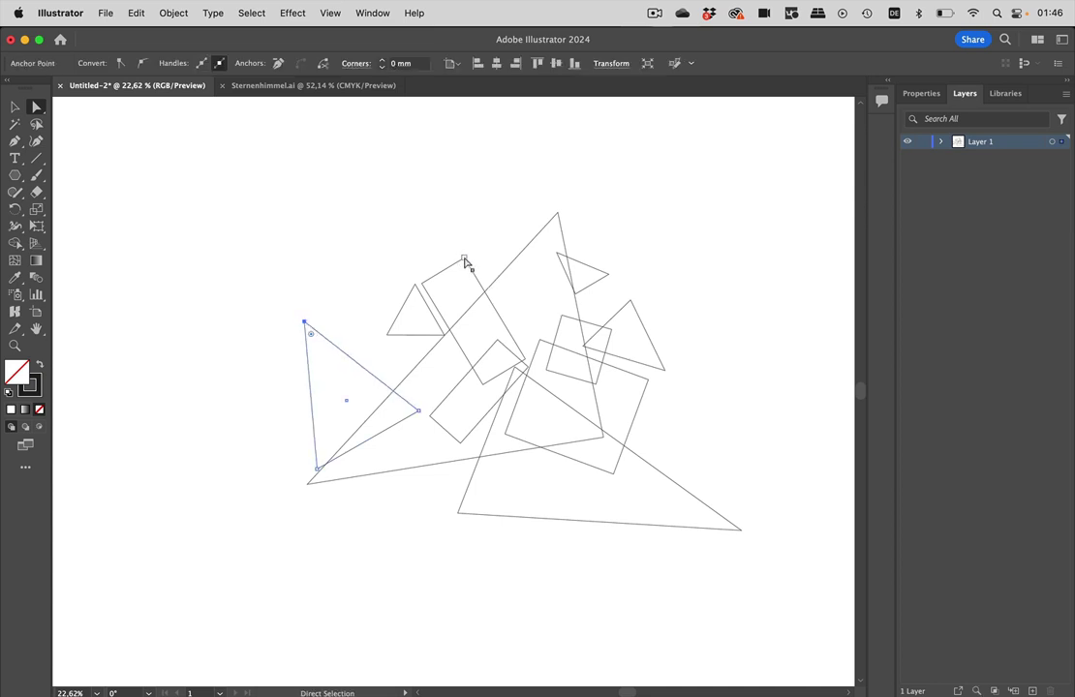
pyautogui.moveTo(465, 260); pyautogui.dragTo(465, 194)
pyautogui.moveTo(558, 214); pyautogui.dragTo(578, 184)
pyautogui.moveTo(558, 254); pyautogui.dragTo(580, 197)
pyautogui.moveTo(629, 303); pyautogui.dragTo(608, 276)
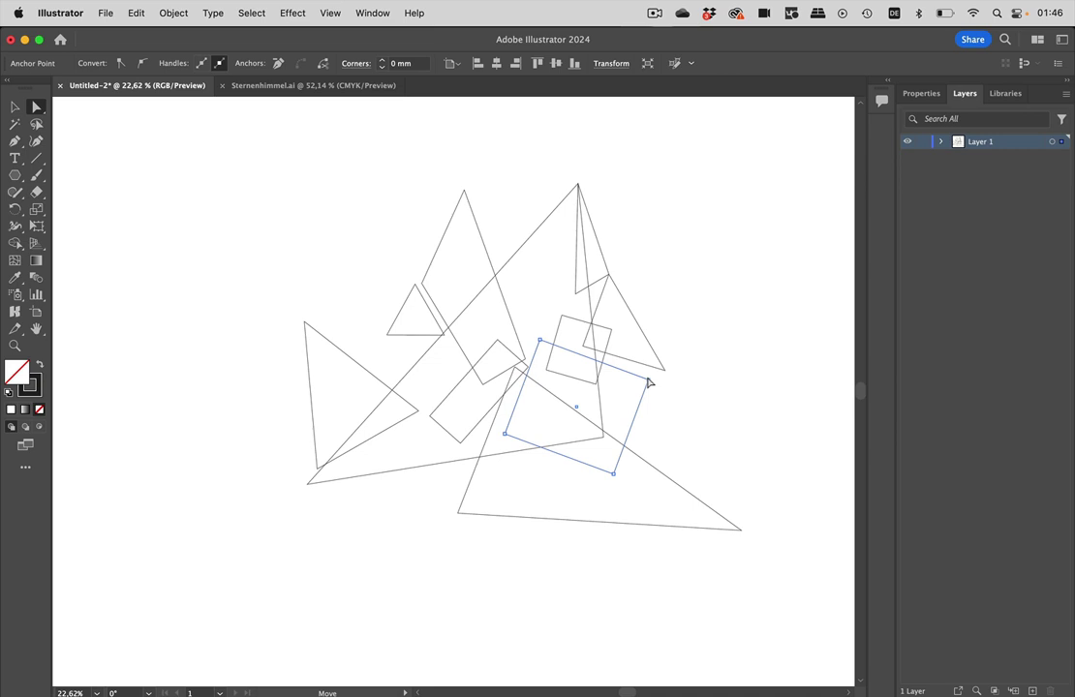
pyautogui.moveTo(648, 379); pyautogui.dragTo(664, 370)
pyautogui.moveTo(542, 347); pyautogui.dragTo(443, 334)
# Snap more corners of the tall triangle, rotated rectangle and small quadrilateral onto neighbouring vertices.
pyautogui.click(485, 385)
pyautogui.moveTo(422, 285); pyautogui.dragTo(447, 265)
pyautogui.click(461, 443)
pyautogui.moveTo(460, 444); pyautogui.dragTo(397, 509)
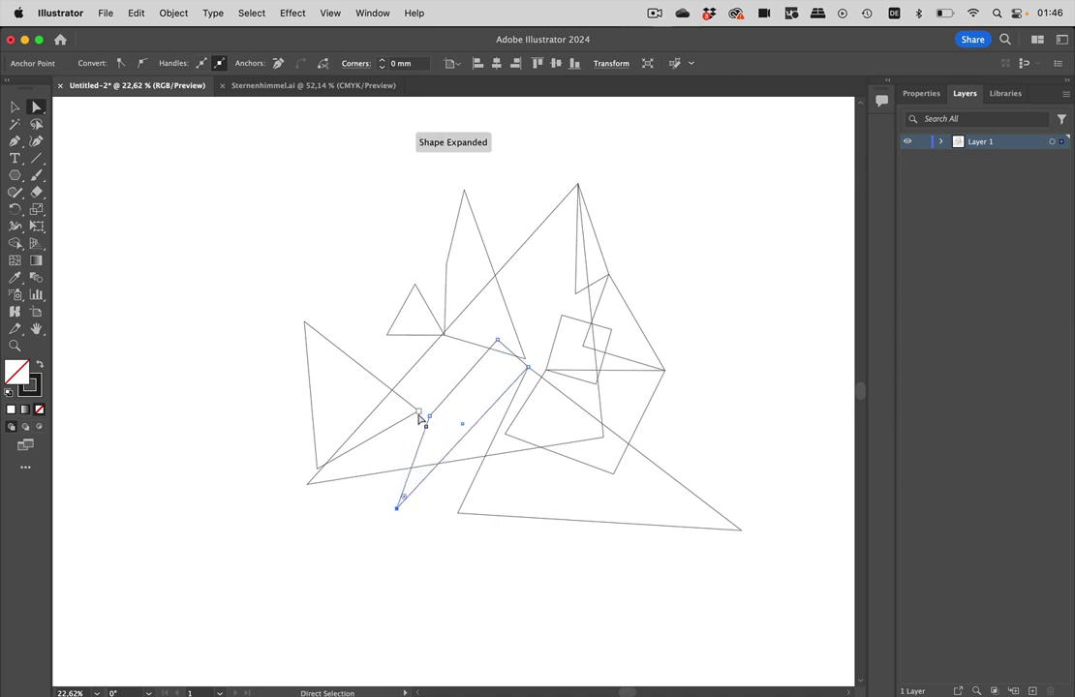
pyautogui.moveTo(417, 413); pyautogui.dragTo(429, 416)
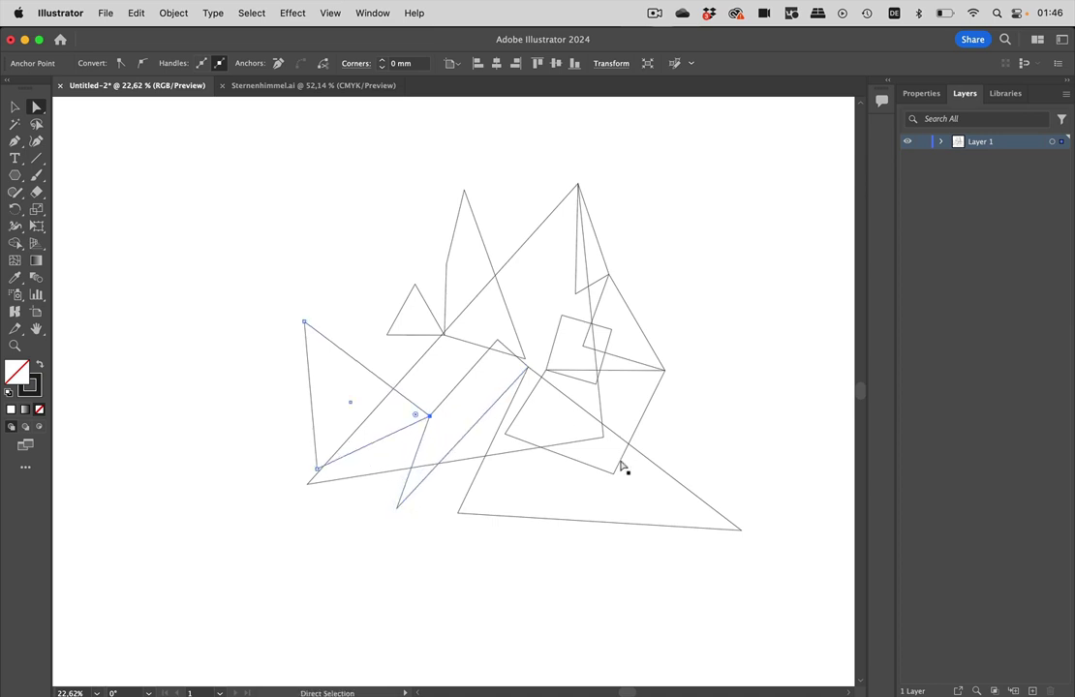
pyautogui.moveTo(614, 474); pyautogui.dragTo(742, 533)
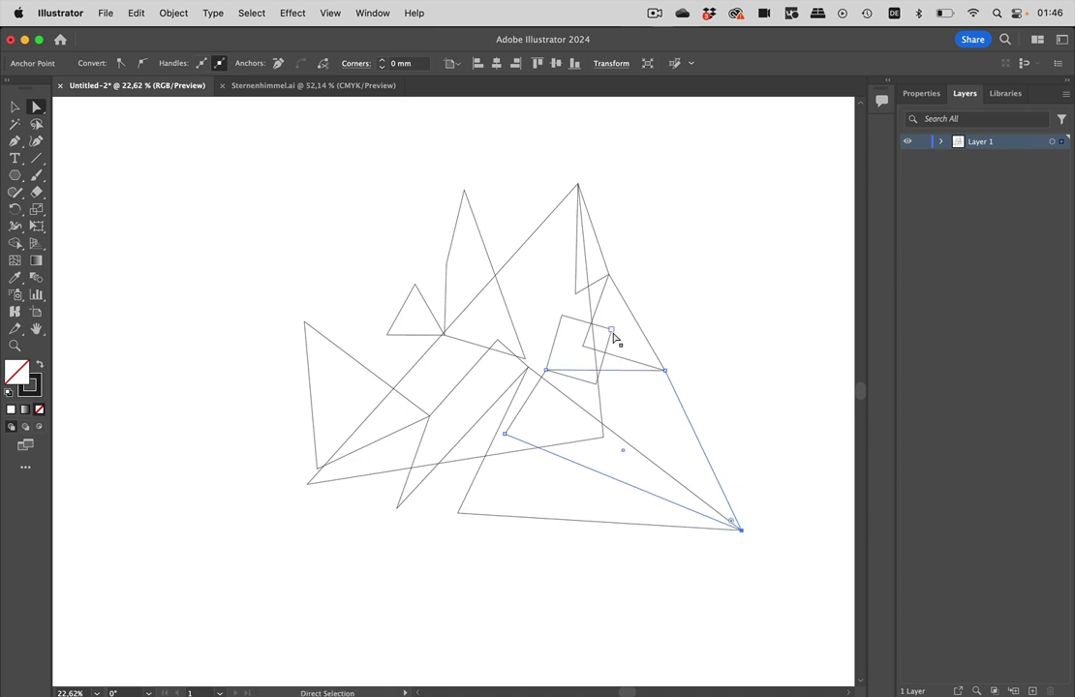
pyautogui.moveTo(611, 331); pyautogui.dragTo(585, 347)
pyautogui.click(36, 158)
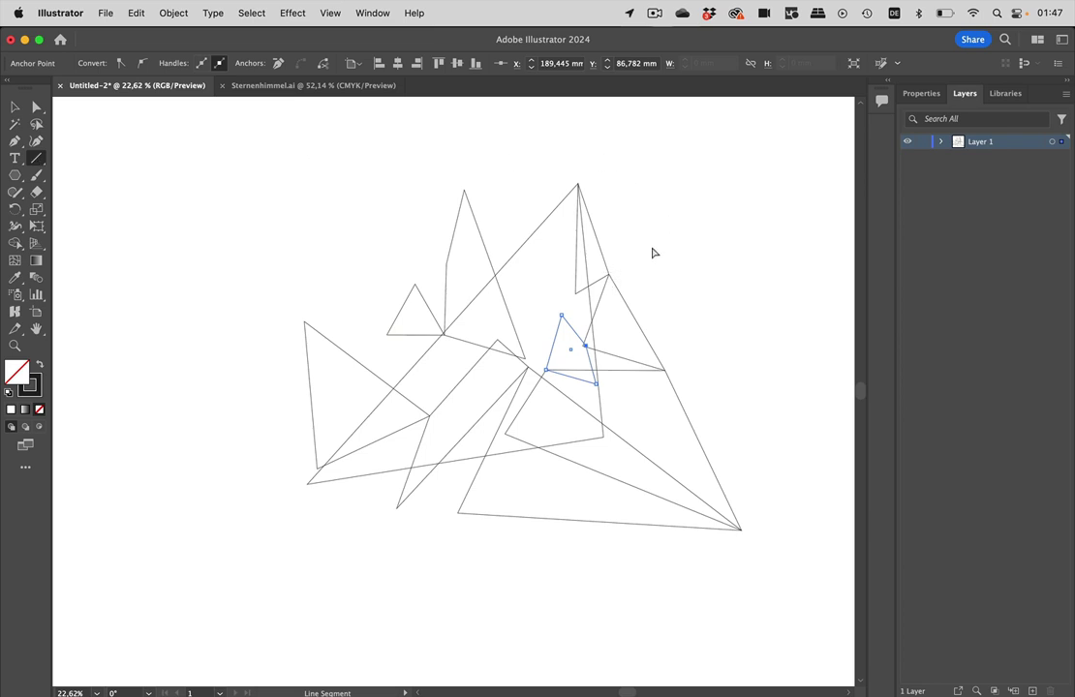
# Turn on Smart Guides and draw three lines out from the upper triangle apexes.
pyautogui.keyDown('super'); pyautogui.click(653, 253); pyautogui.keyUp('super')
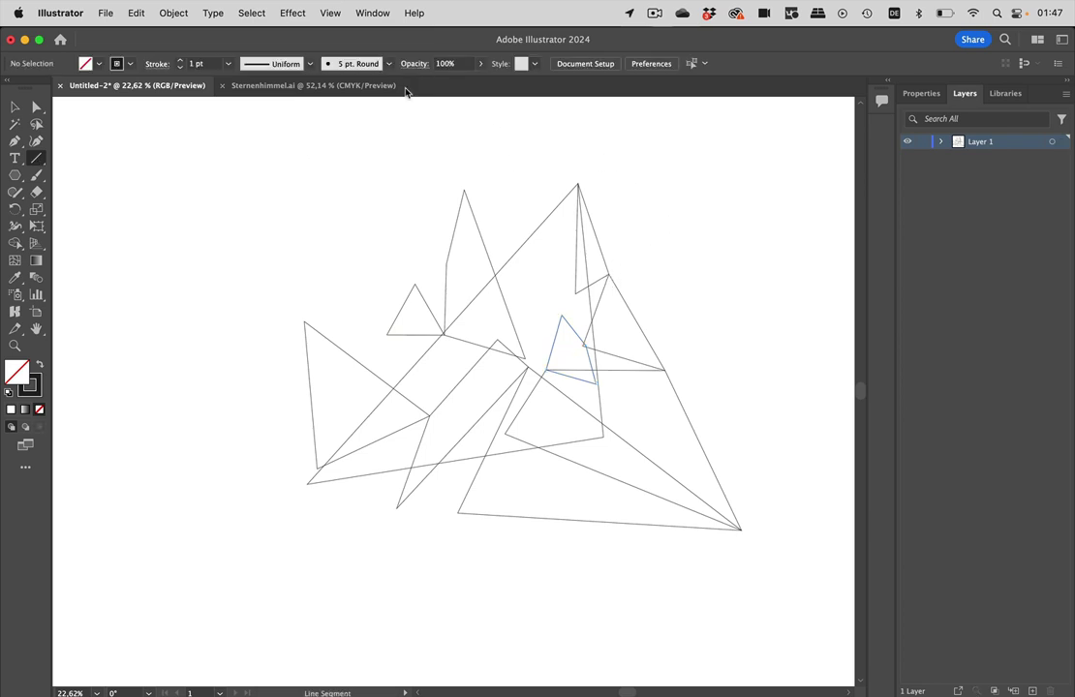
pyautogui.click(331, 13)
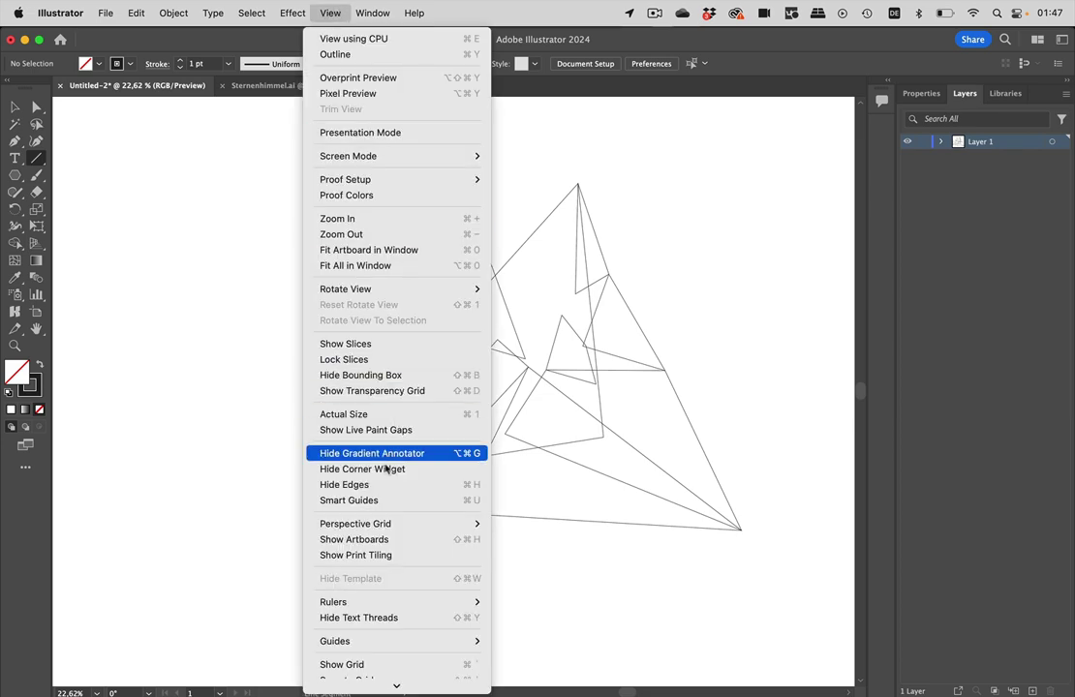
pyautogui.click(348, 500)
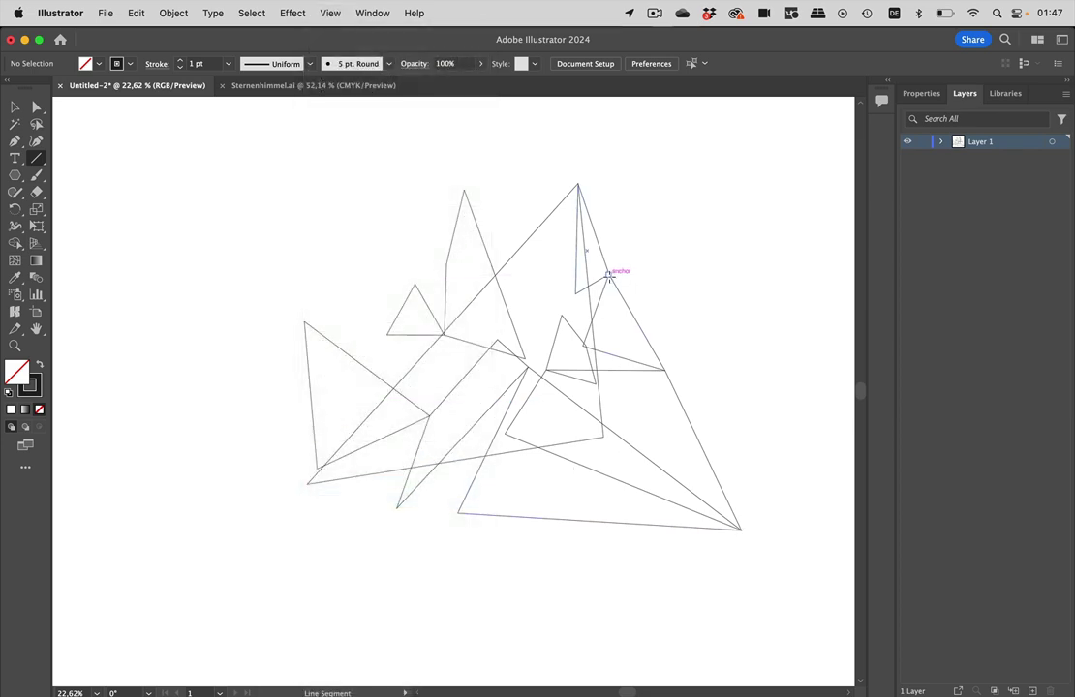
pyautogui.moveTo(609, 275); pyautogui.dragTo(776, 159)
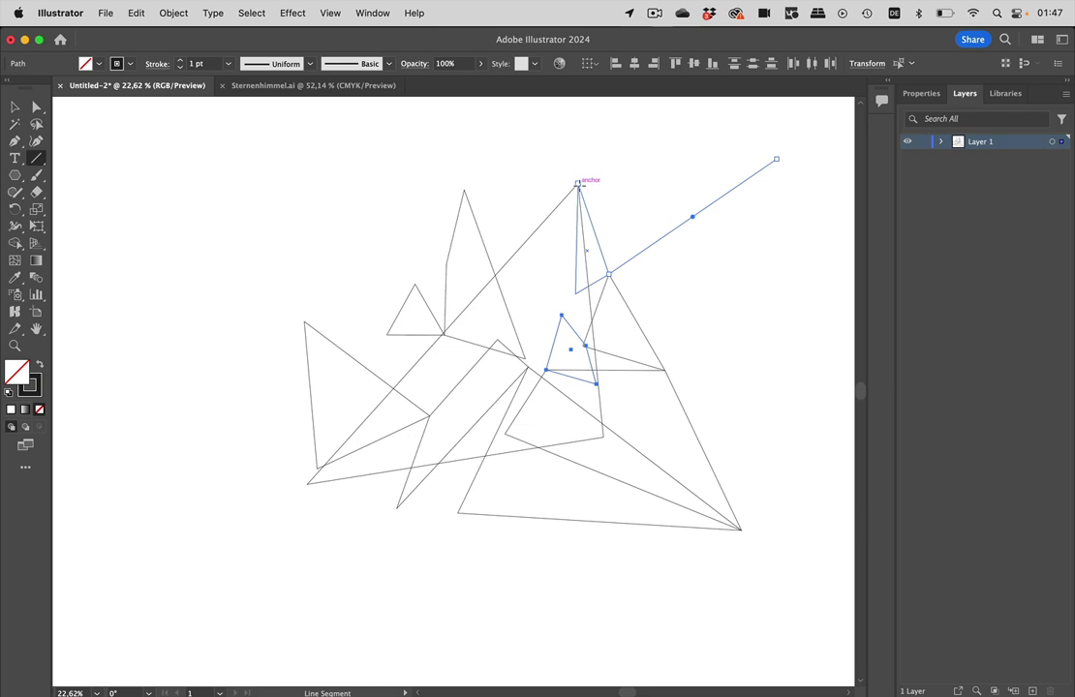
pyautogui.moveTo(578, 184); pyautogui.dragTo(669, 182)
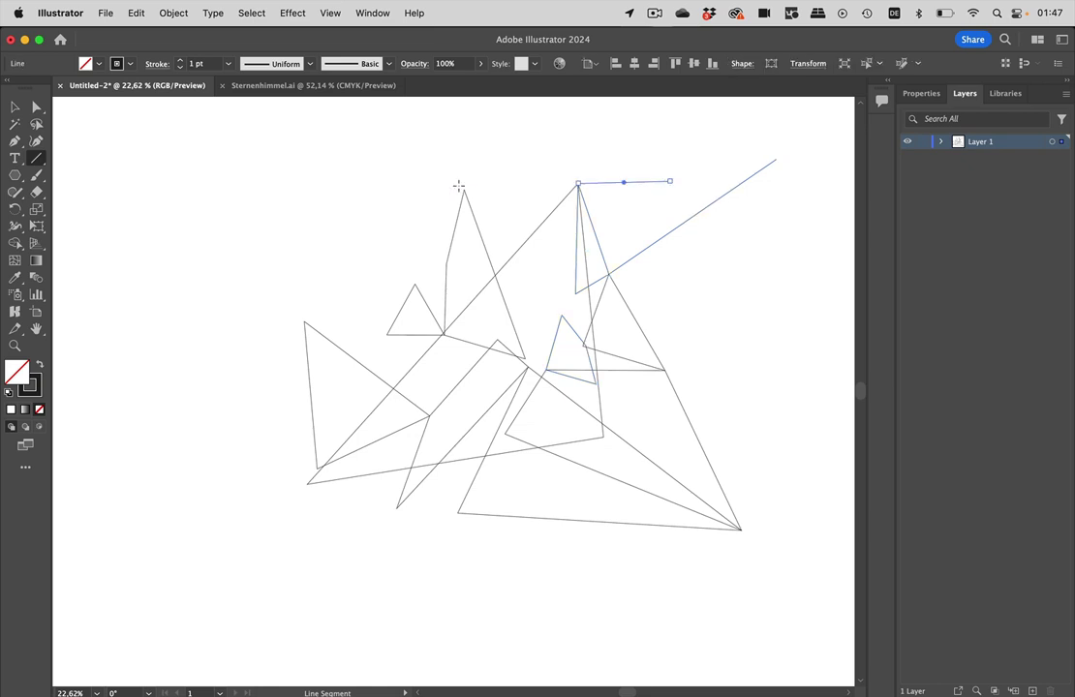
pyautogui.moveTo(464, 190); pyautogui.dragTo(252, 203)
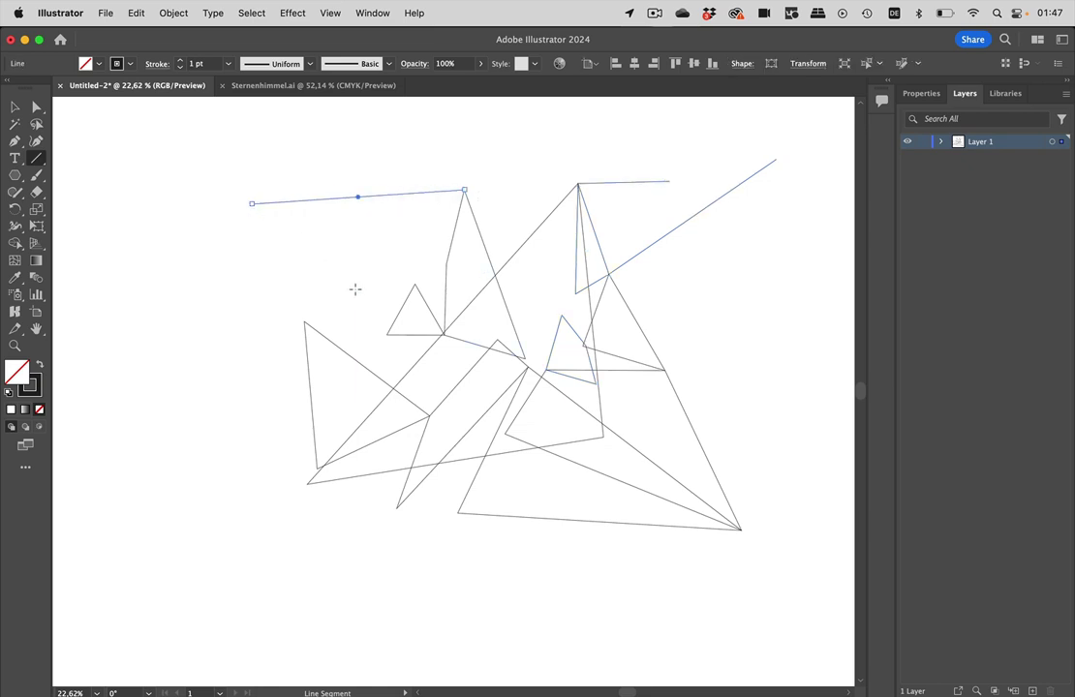
# Draw a cluster of connected line segments branching across the left side of the artboard.
pyautogui.click(413, 283)
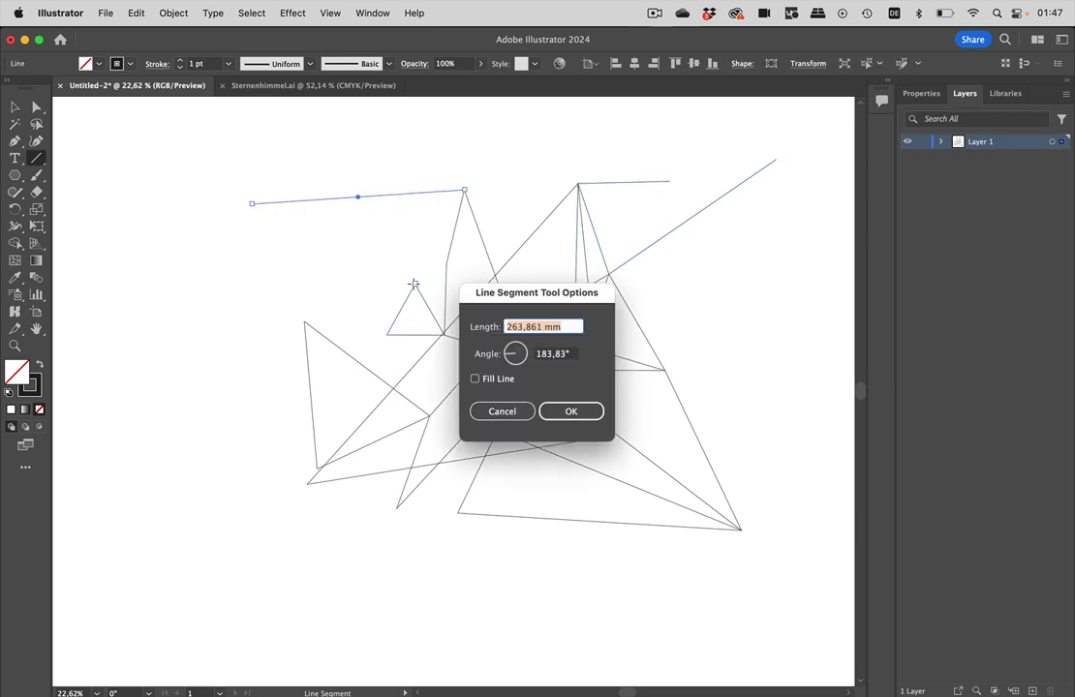
pyautogui.click(503, 413)
pyautogui.moveTo(414, 284); pyautogui.dragTo(288, 245)
pyautogui.moveTo(253, 291); pyautogui.dragTo(289, 245)
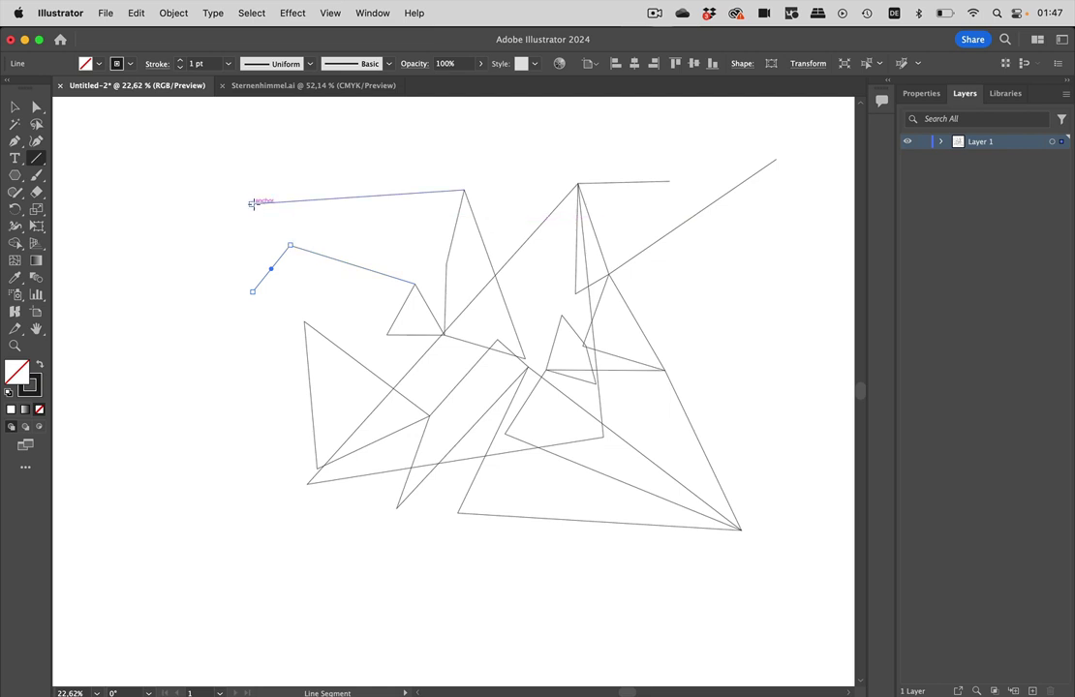
pyautogui.moveTo(252, 204); pyautogui.dragTo(218, 243)
pyautogui.moveTo(217, 349); pyautogui.dragTo(218, 243)
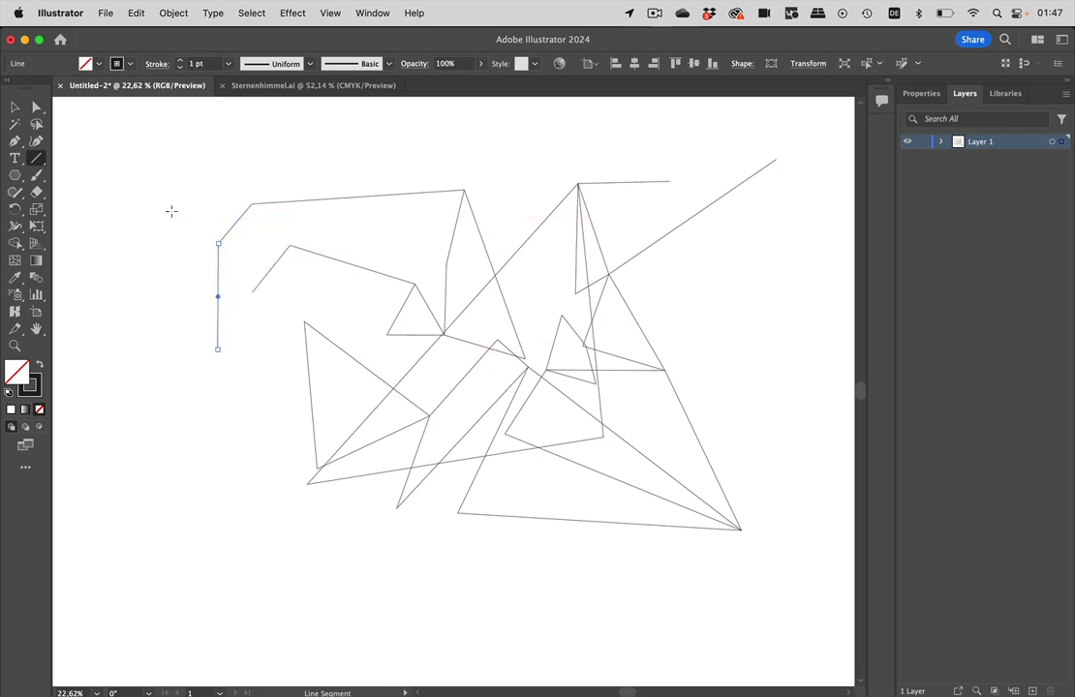
pyautogui.moveTo(171, 211); pyautogui.dragTo(218, 243)
pyautogui.moveTo(252, 293); pyautogui.dragTo(275, 375)
pyautogui.moveTo(304, 323); pyautogui.dragTo(282, 455)
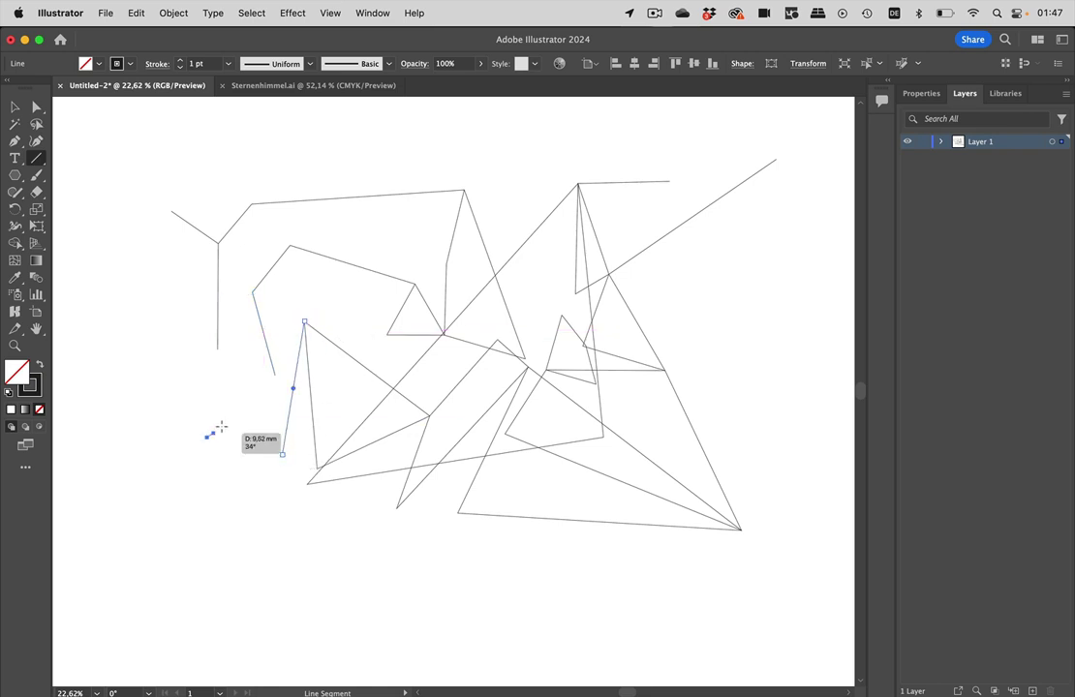
pyautogui.moveTo(220, 426); pyautogui.dragTo(276, 375)
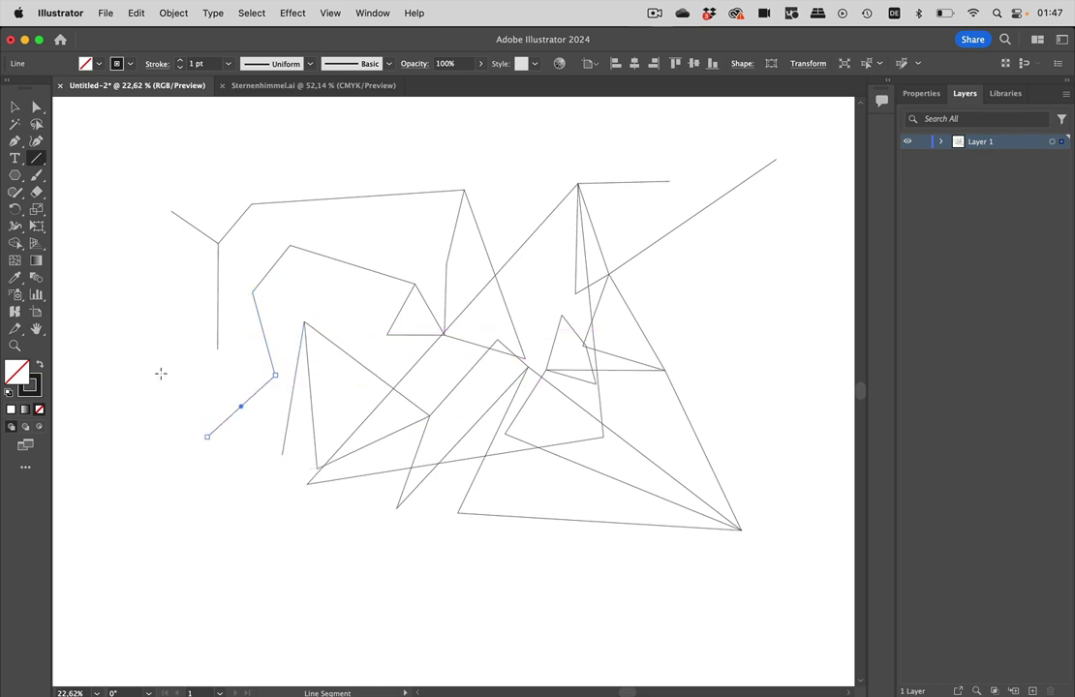
pyautogui.moveTo(161, 373)
pyautogui.mouseDown()
pyautogui.moveTo(211, 365)
pyautogui.moveTo(218, 350)
pyautogui.moveTo(236, 381)
pyautogui.mouseUp()
pyautogui.moveTo(165, 489)
pyautogui.mouseDown()
pyautogui.moveTo(241, 476)
pyautogui.moveTo(282, 455)
pyautogui.mouseUp()
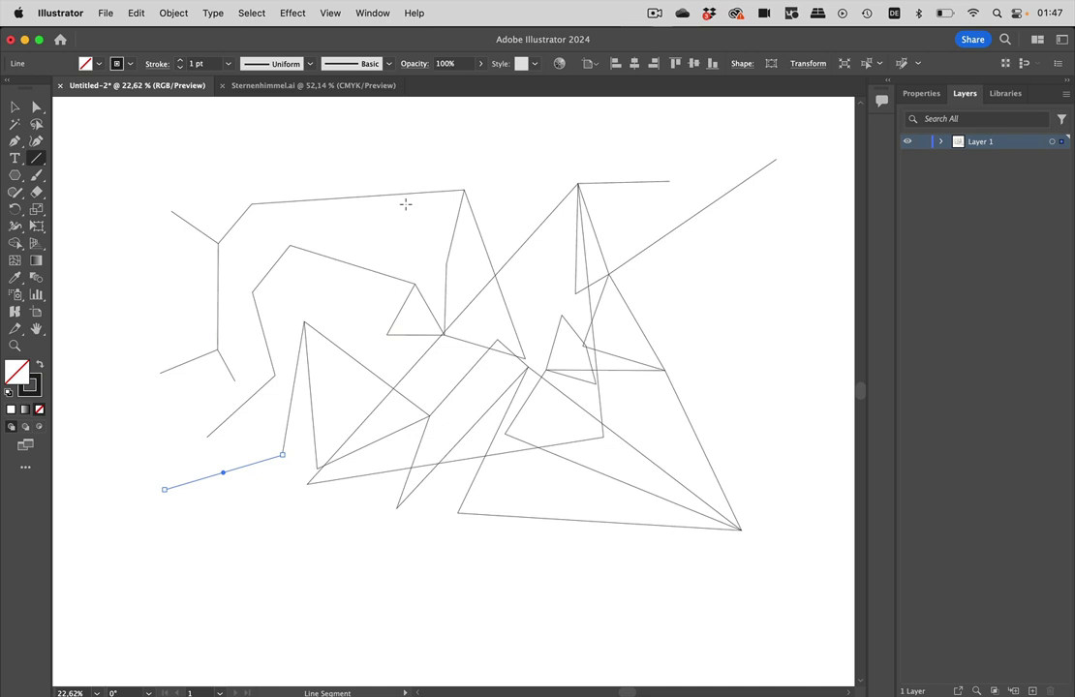
# Add lines running down-left from the lower corners and up-right from the right-hand vertices.
pyautogui.moveTo(411, 217); pyautogui.dragTo(304, 321)
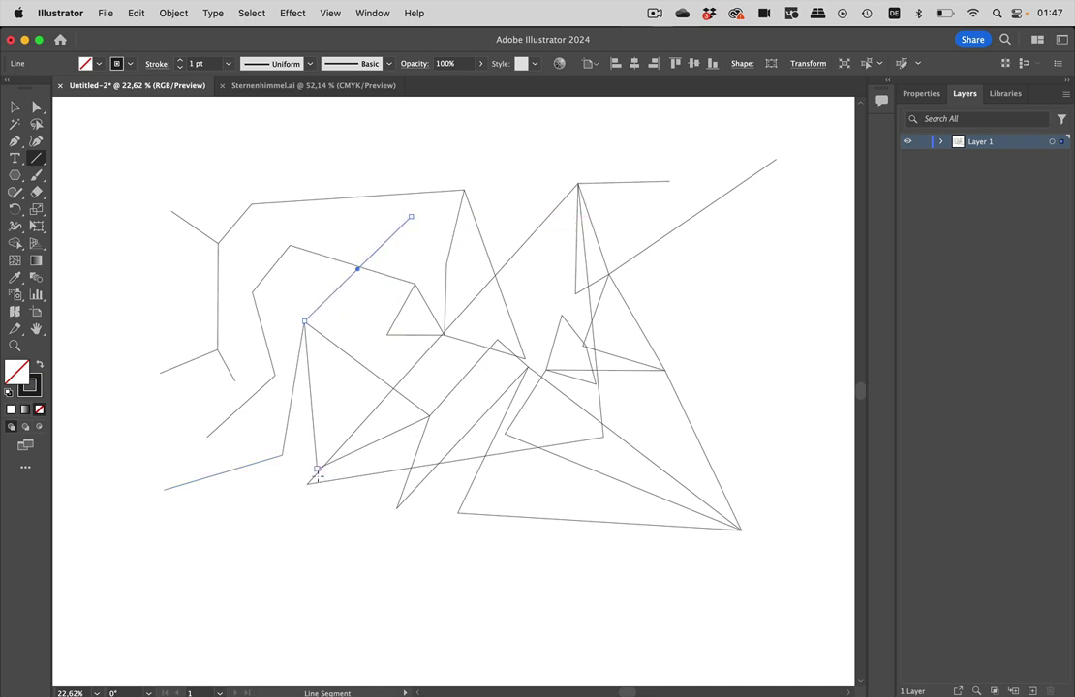
pyautogui.moveTo(307, 483); pyautogui.dragTo(252, 549)
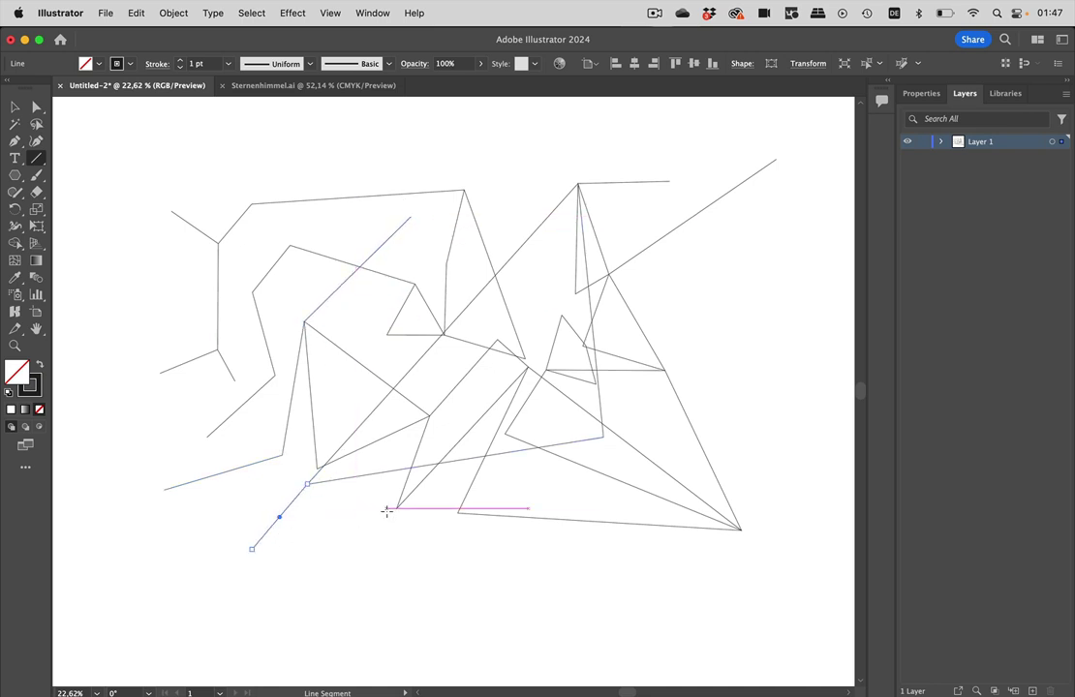
pyautogui.moveTo(397, 508)
pyautogui.mouseDown()
pyautogui.moveTo(396, 336)
pyautogui.moveTo(345, 535)
pyautogui.mouseUp()
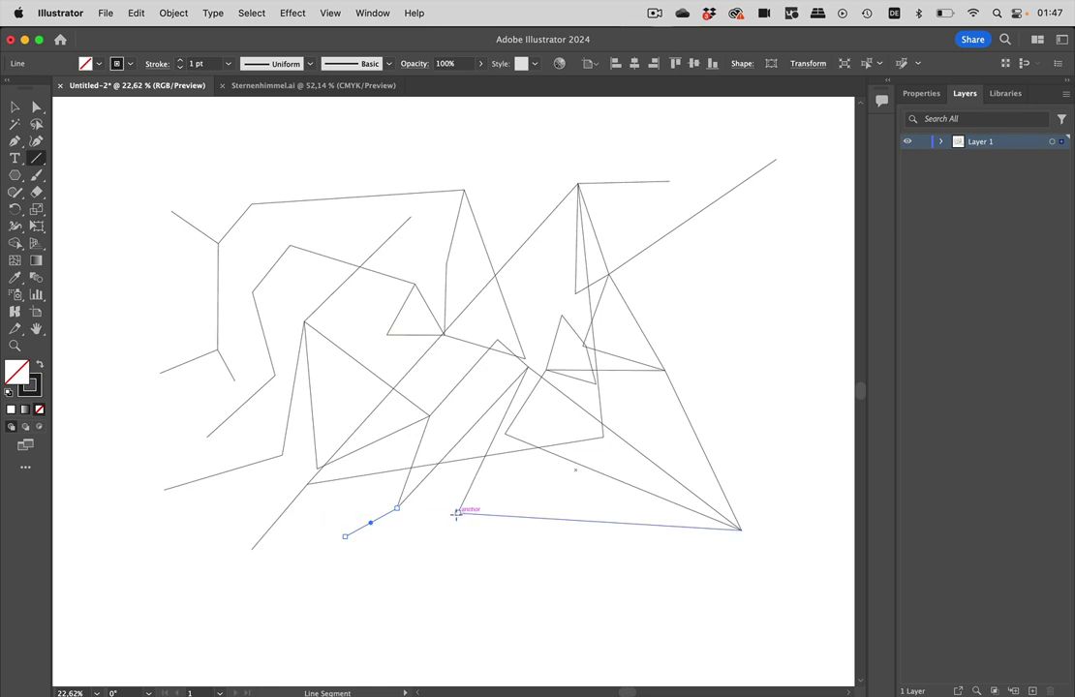
pyautogui.moveTo(457, 514); pyautogui.dragTo(387, 557)
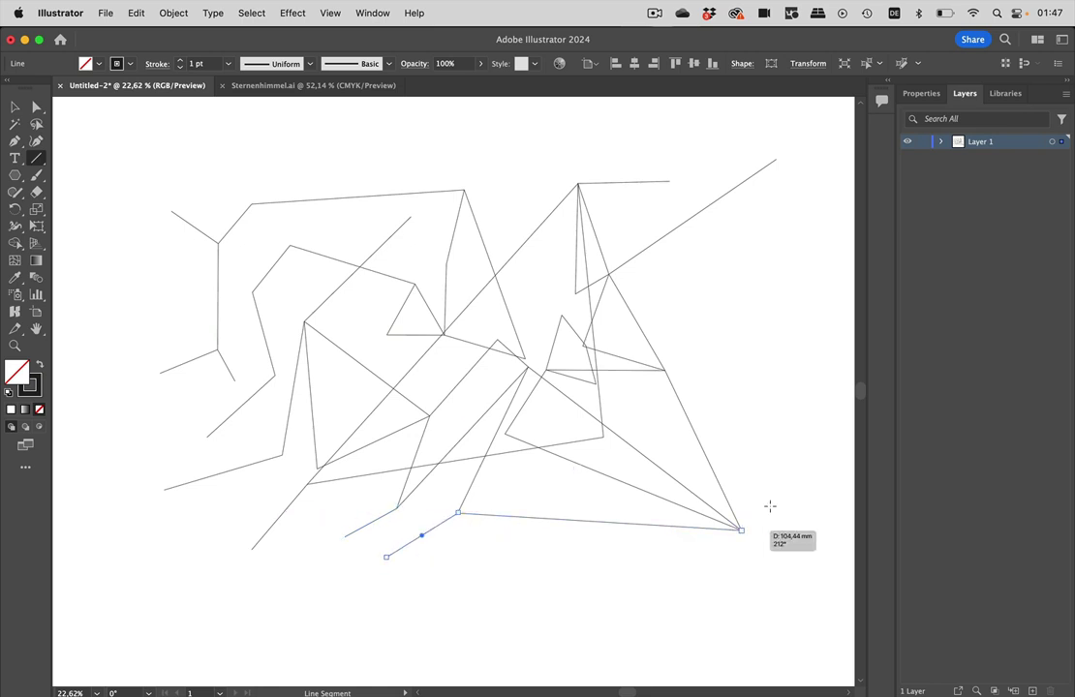
pyautogui.moveTo(741, 530); pyautogui.dragTo(837, 443)
pyautogui.moveTo(665, 369); pyautogui.dragTo(775, 330)
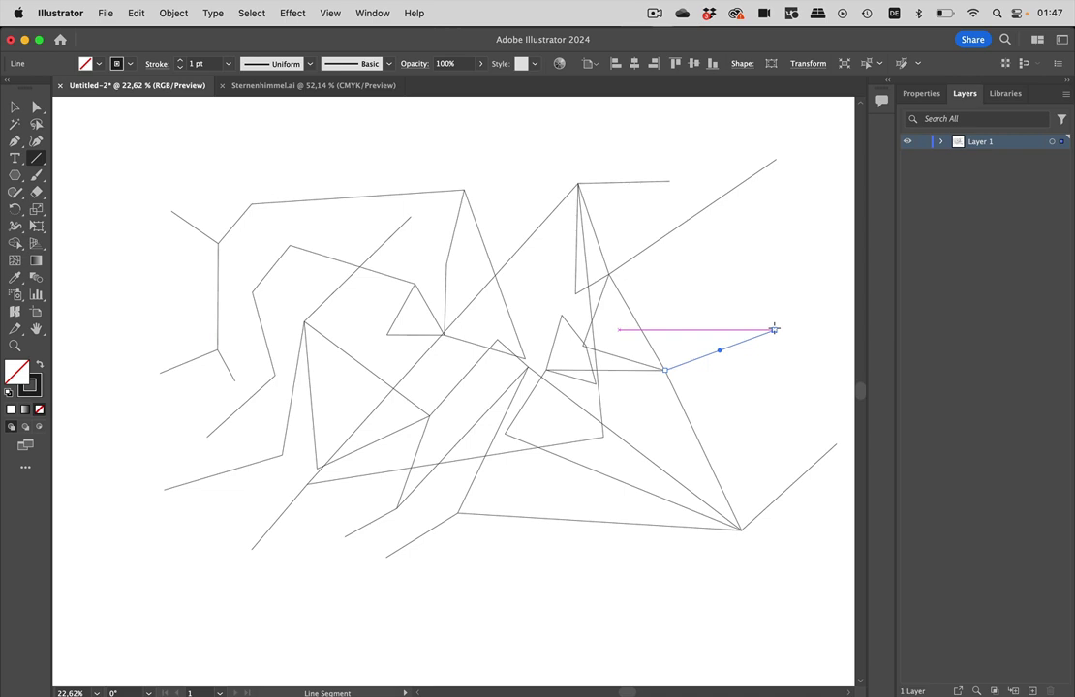
pyautogui.hscroll(3, 775, 329)
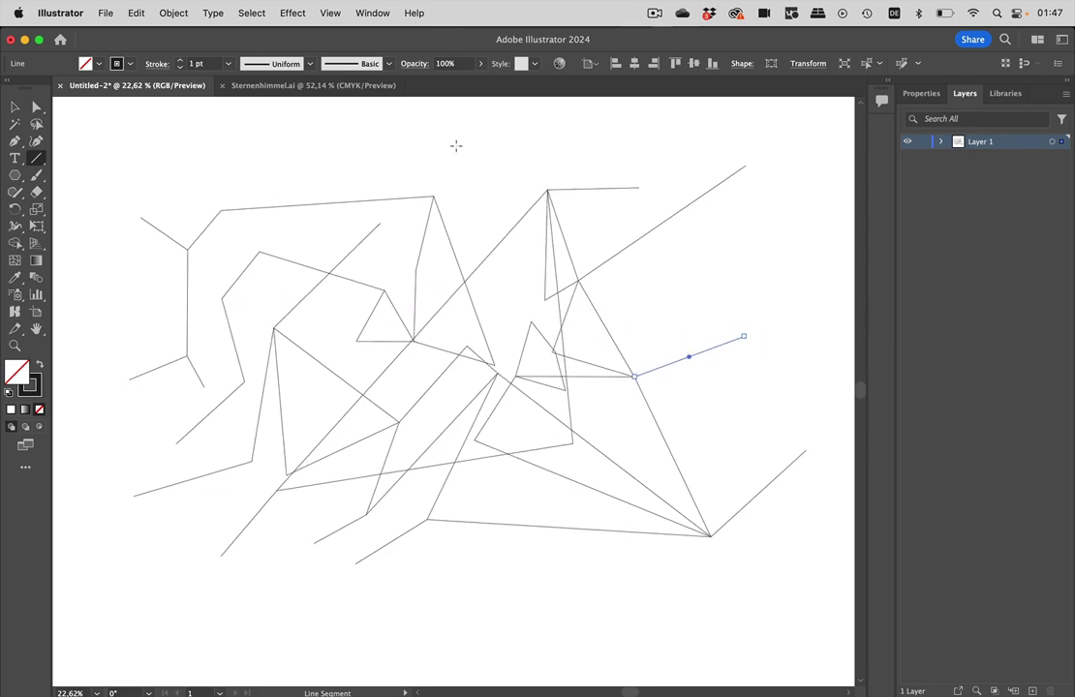
# Lock Layer 1, duplicate it as Layer 1 copy, hide the original, and select all on the copy.
pyautogui.click(14, 105)
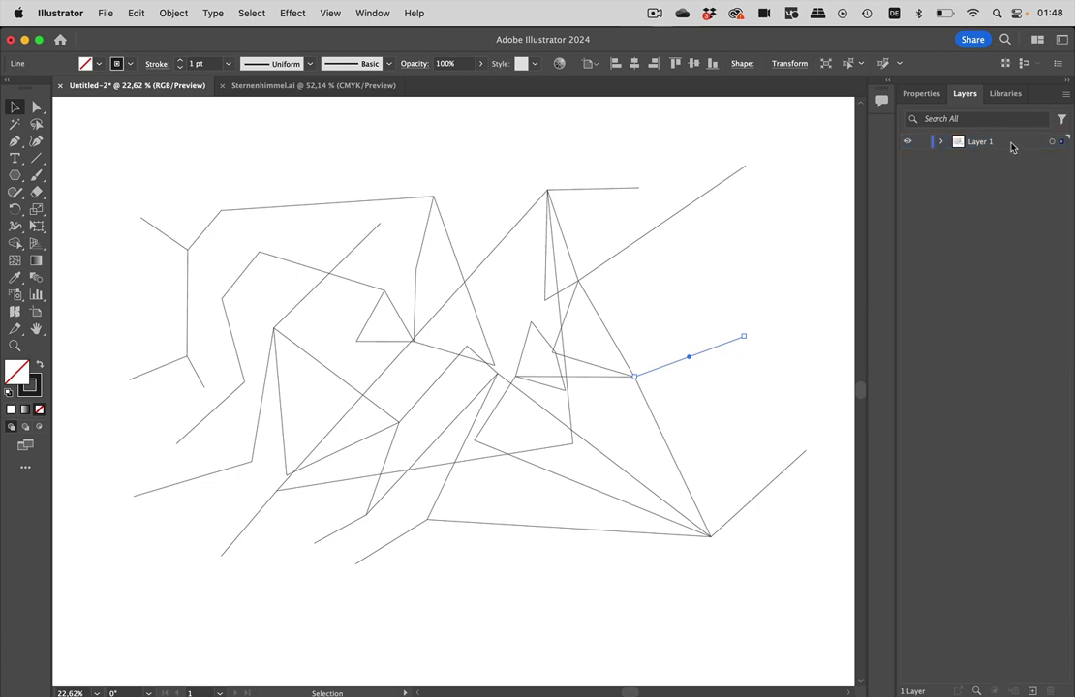
pyautogui.click(923, 143)
pyautogui.moveTo(1046, 690); pyautogui.dragTo(1033, 690)
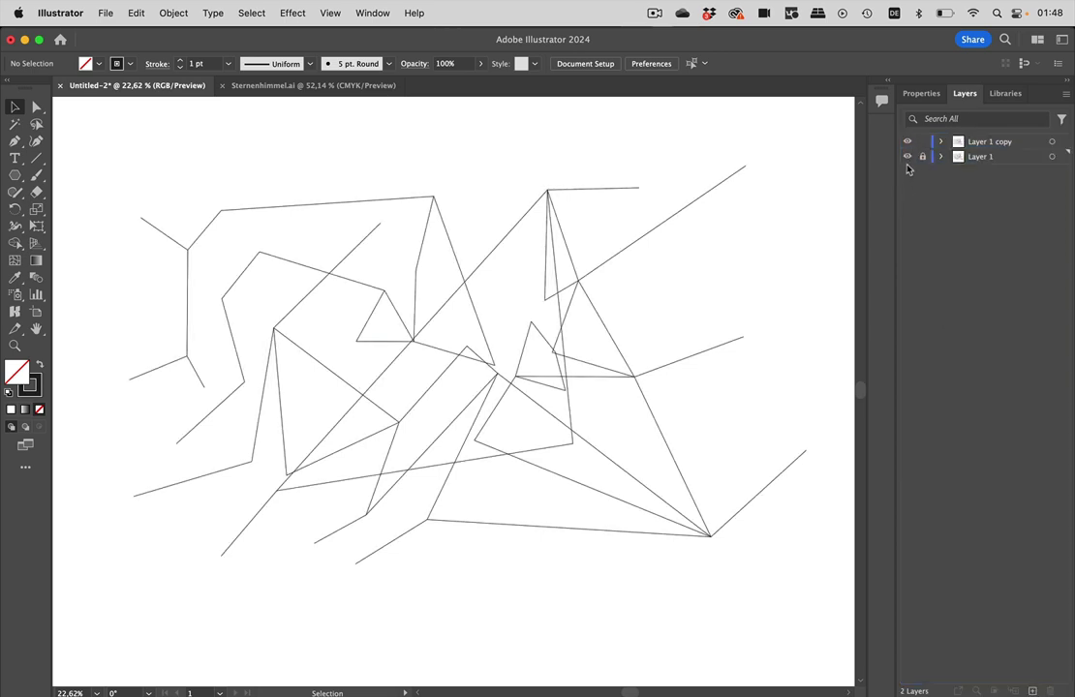
pyautogui.click(908, 156)
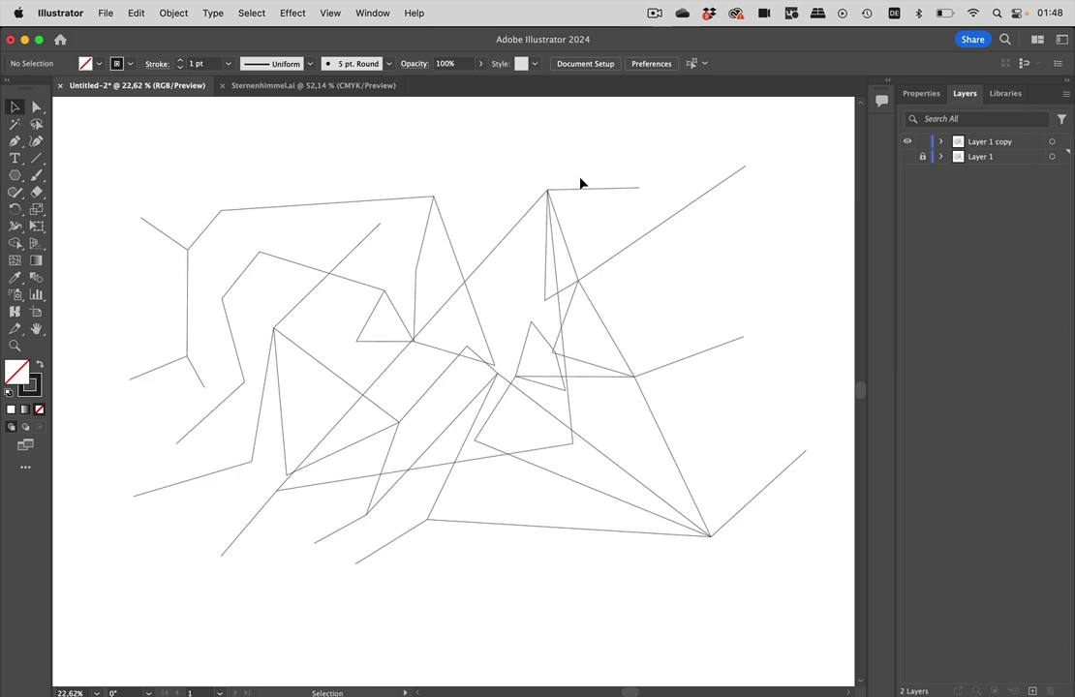
pyautogui.click(1025, 147)
pyautogui.press('super+a')
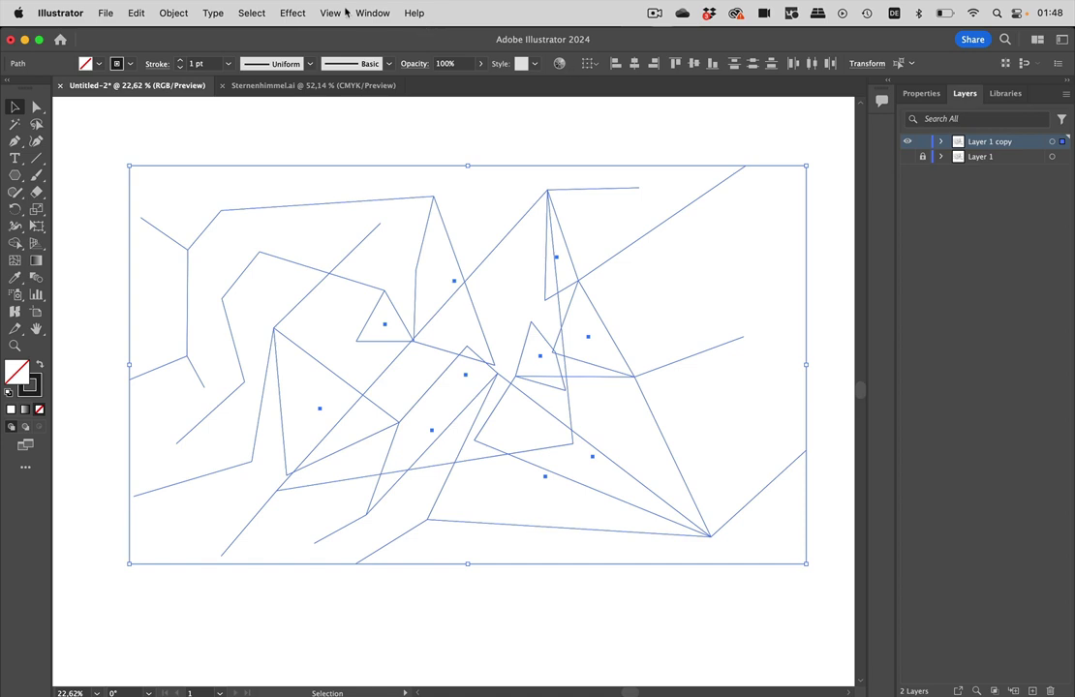
# Select all direction handles via Select > Object and delete them, leaving only the anchor points.
pyautogui.click(253, 13)
pyautogui.moveTo(276, 180)
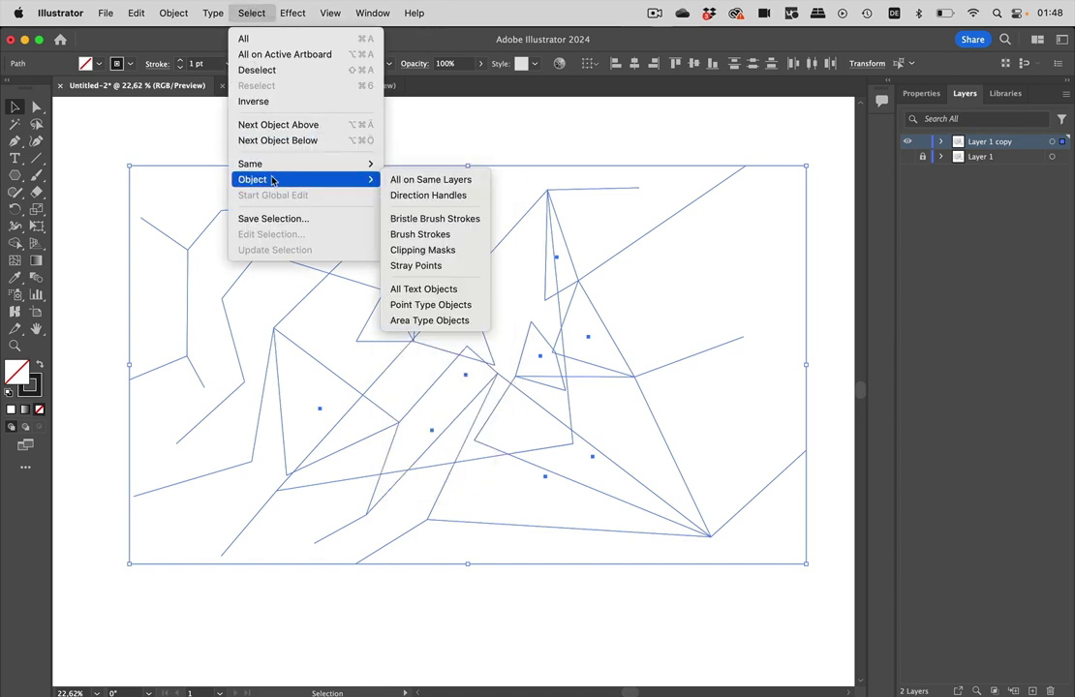
pyautogui.click(427, 197)
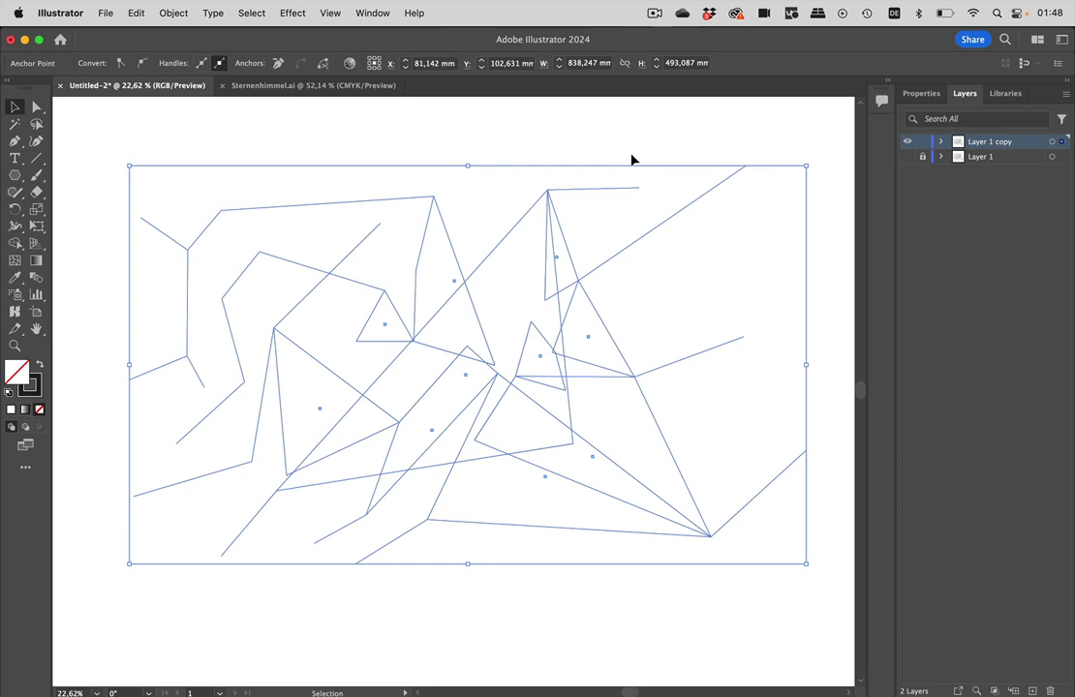
pyautogui.press('Delete')
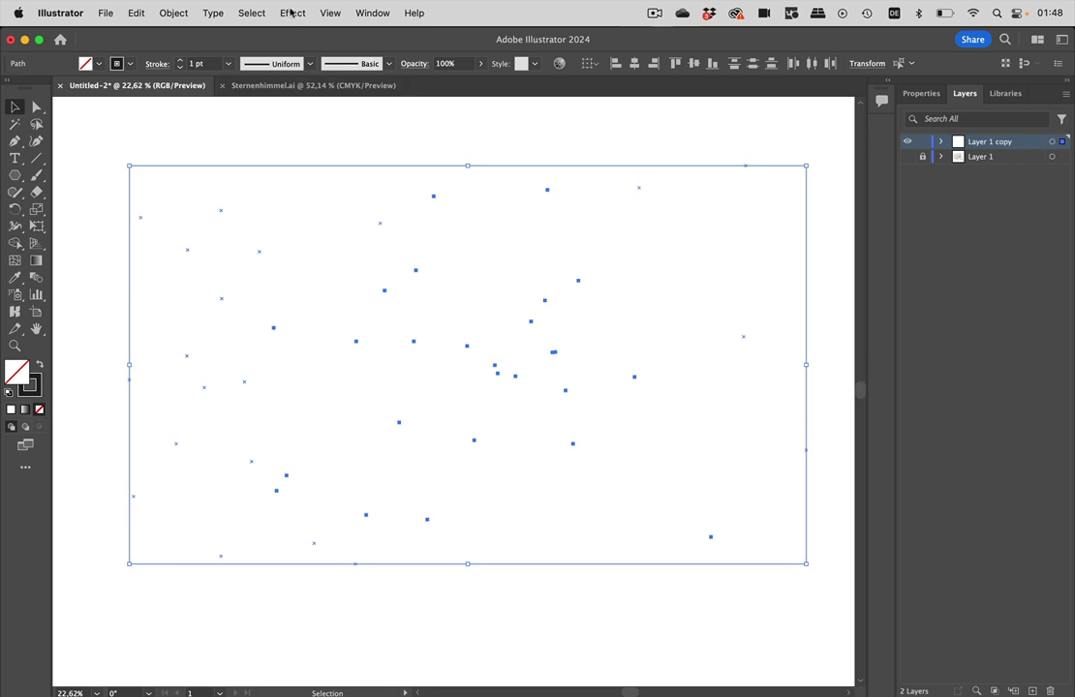
# Apply Convert to Shape > Ellipse with Absolute size, 6 mm width and 6 mm height.
pyautogui.click(293, 13)
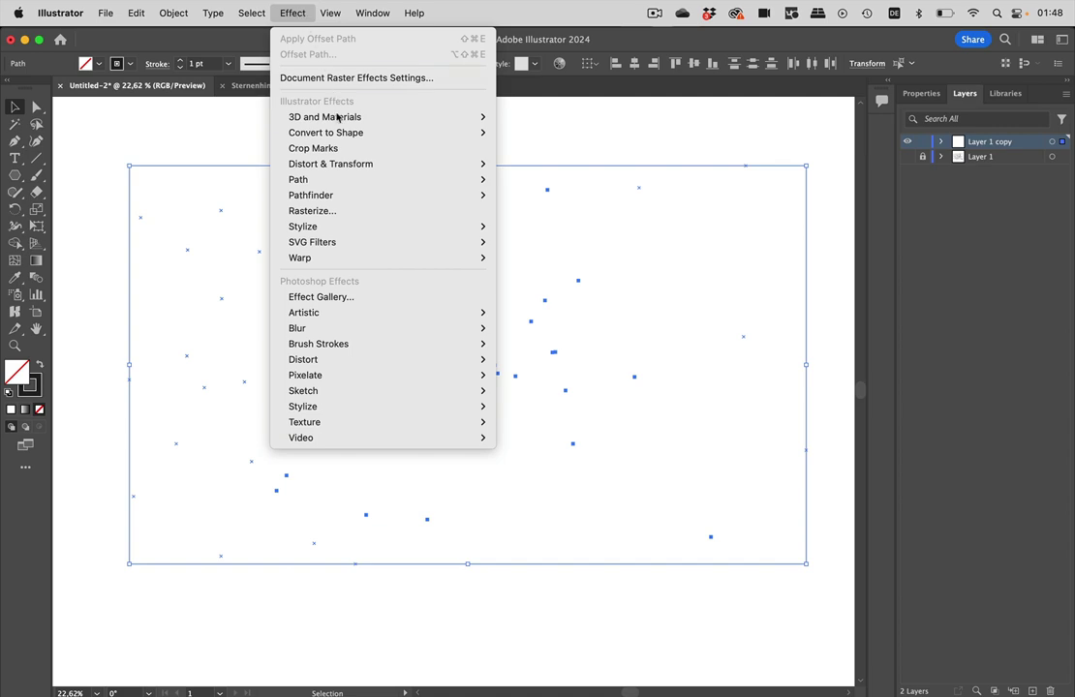
pyautogui.moveTo(339, 132)
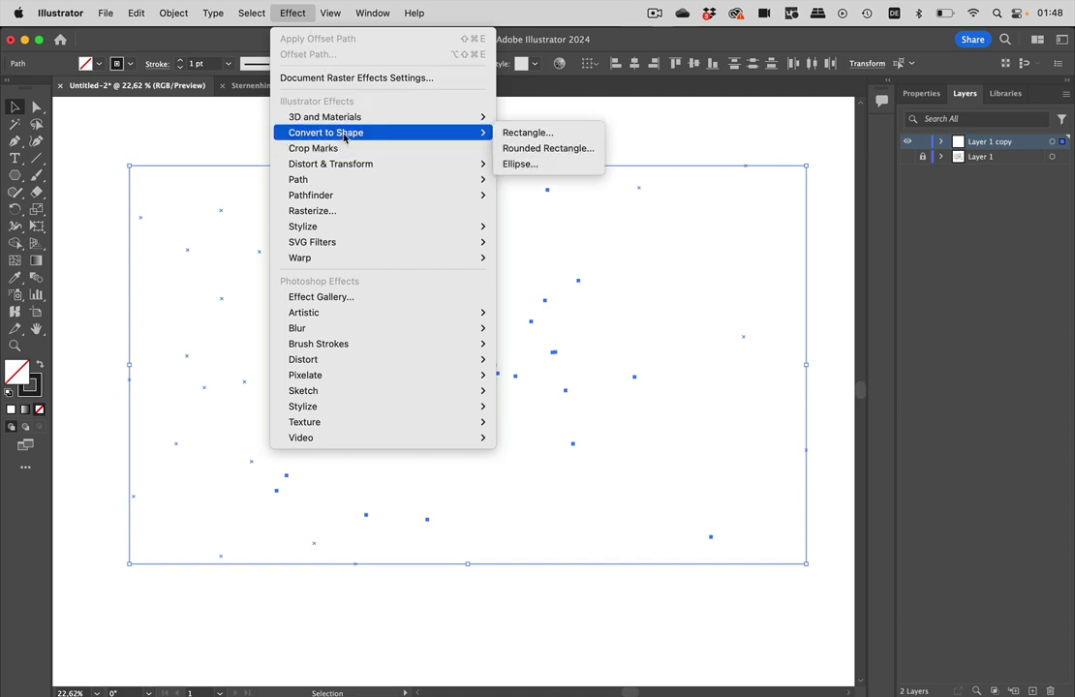
pyautogui.click(542, 165)
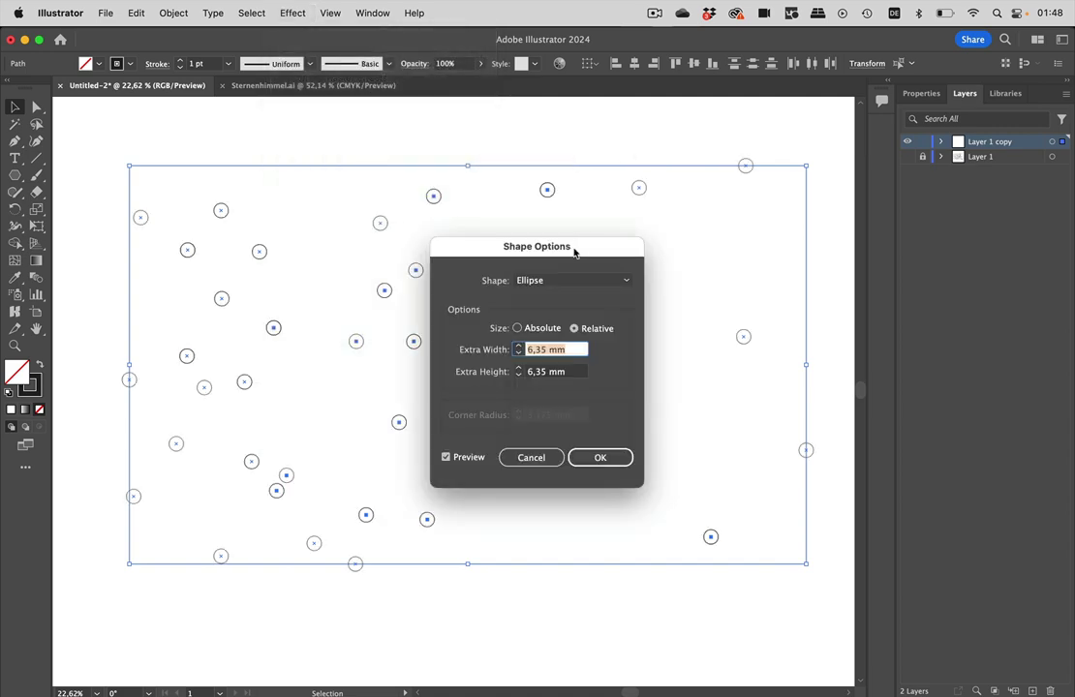
pyautogui.moveTo(584, 252); pyautogui.dragTo(733, 193)
pyautogui.click(690, 270)
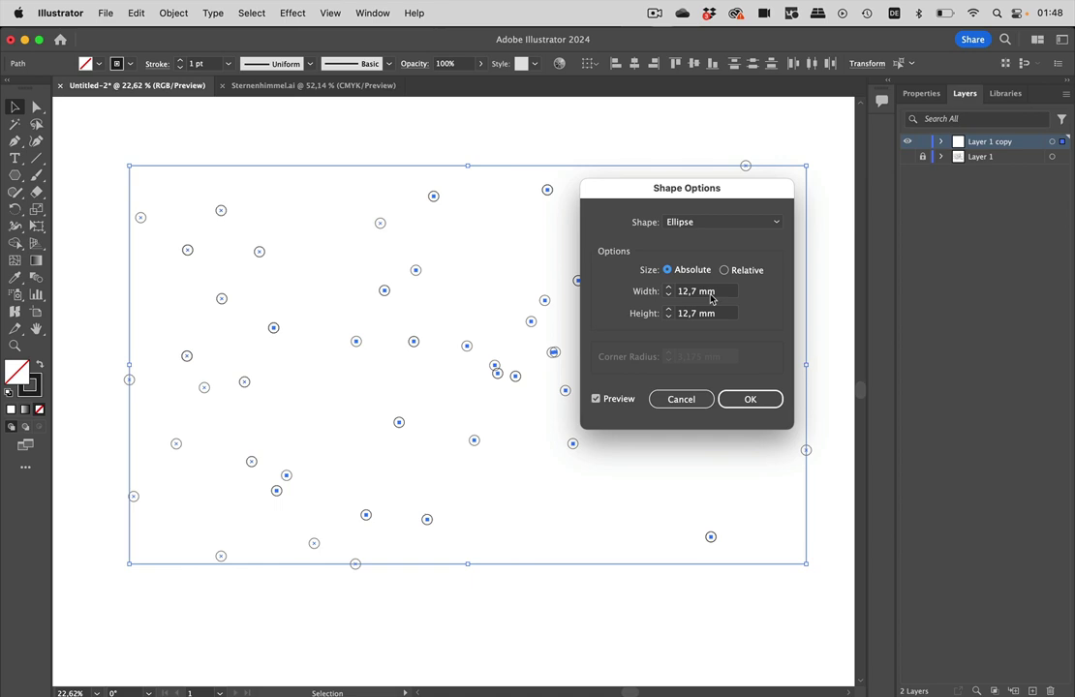
pyautogui.click(708, 292)
pyautogui.write('6')
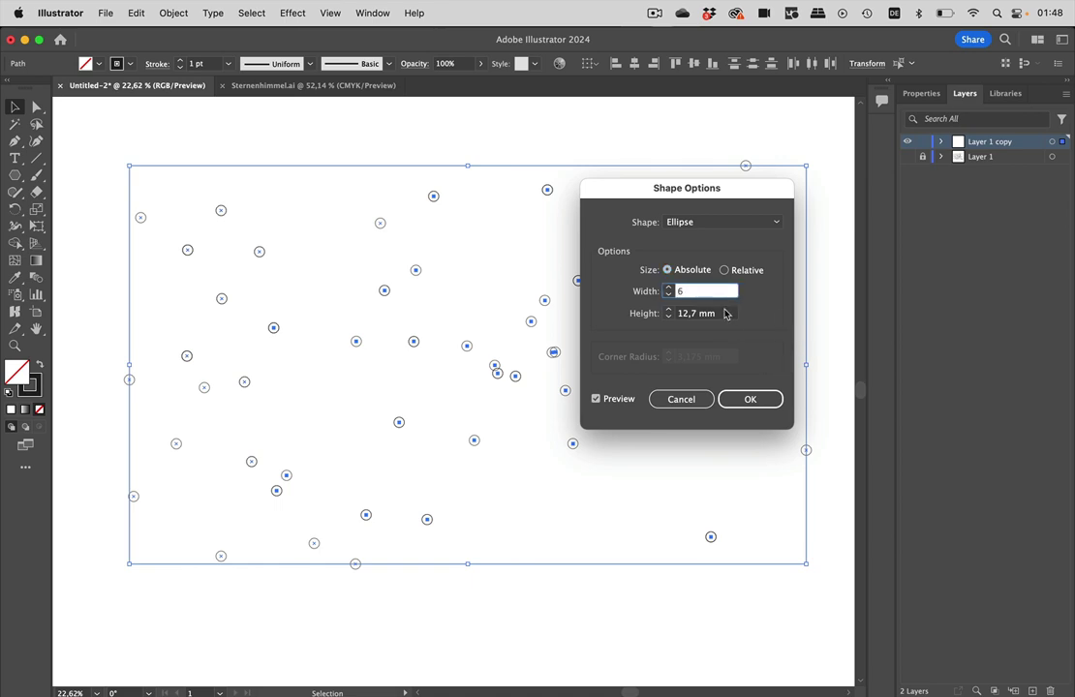
pyautogui.click(722, 313)
pyautogui.write('6')
pyautogui.click(714, 293)
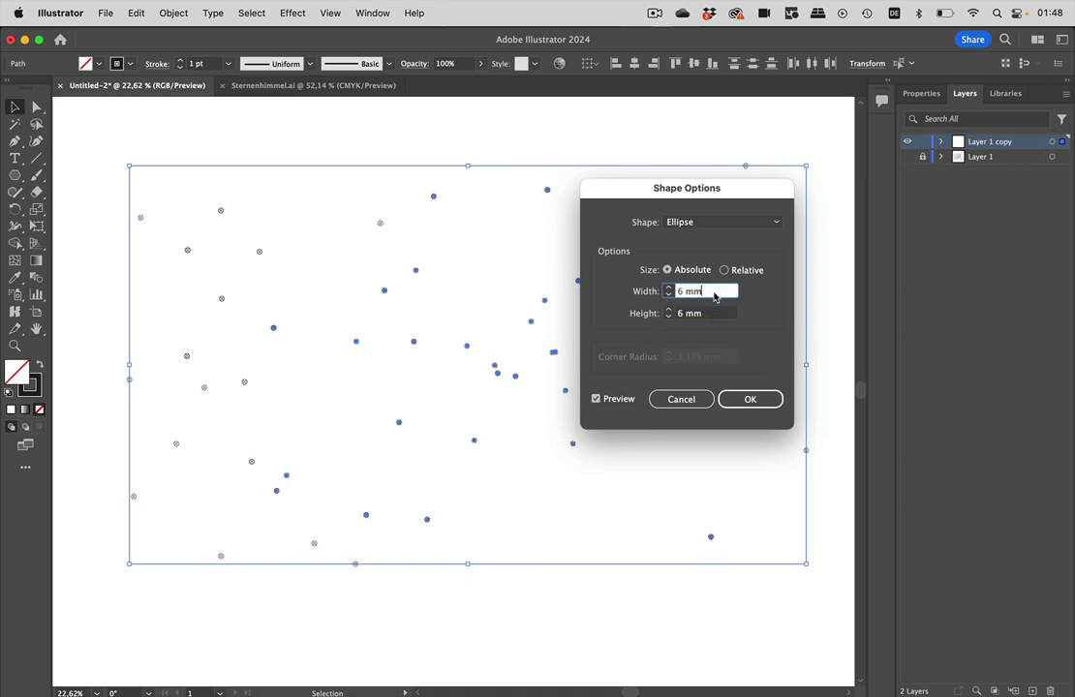
pyautogui.click(753, 399)
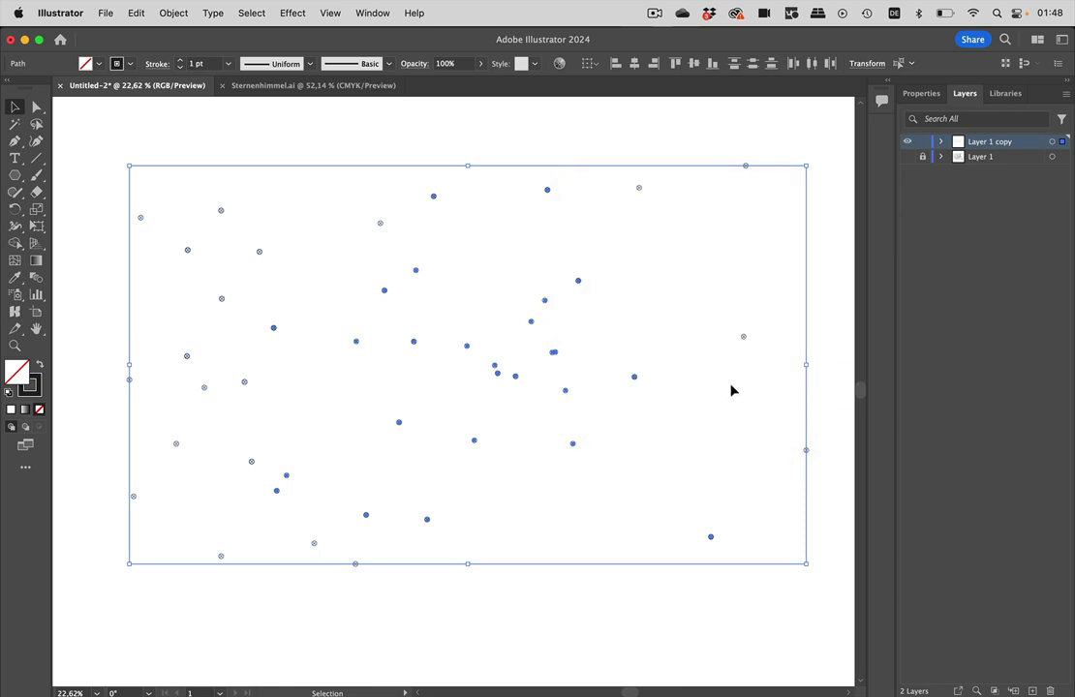
# Swap fill and stroke so the dots are solid black, then expand their appearance.
pyautogui.click(41, 365)
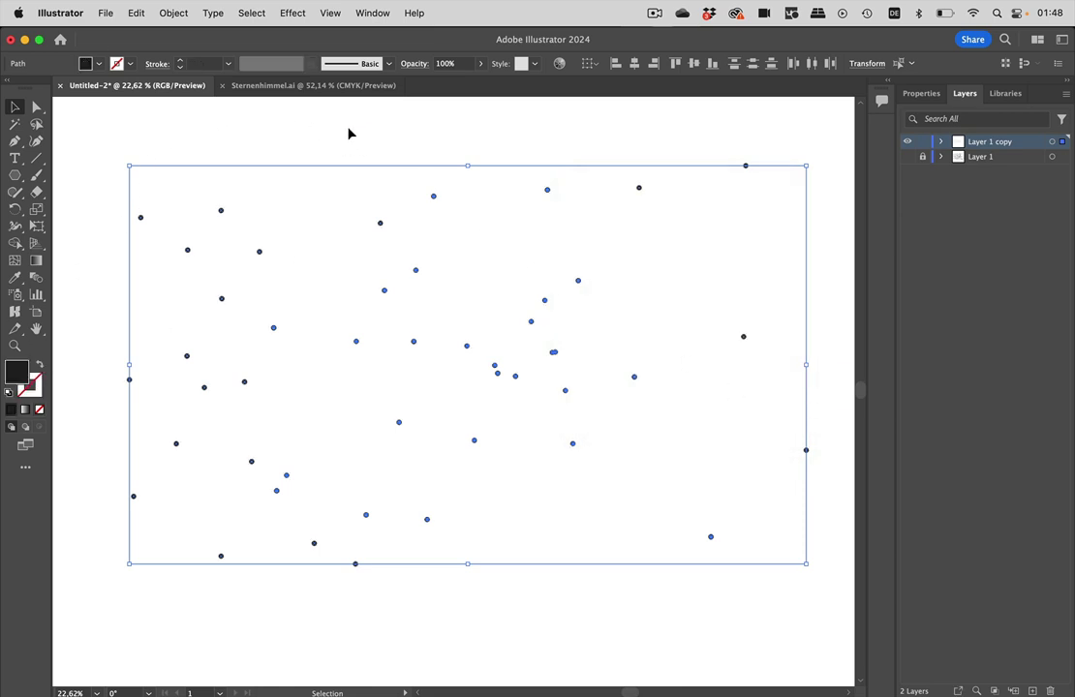
pyautogui.click(171, 13)
pyautogui.click(200, 226)
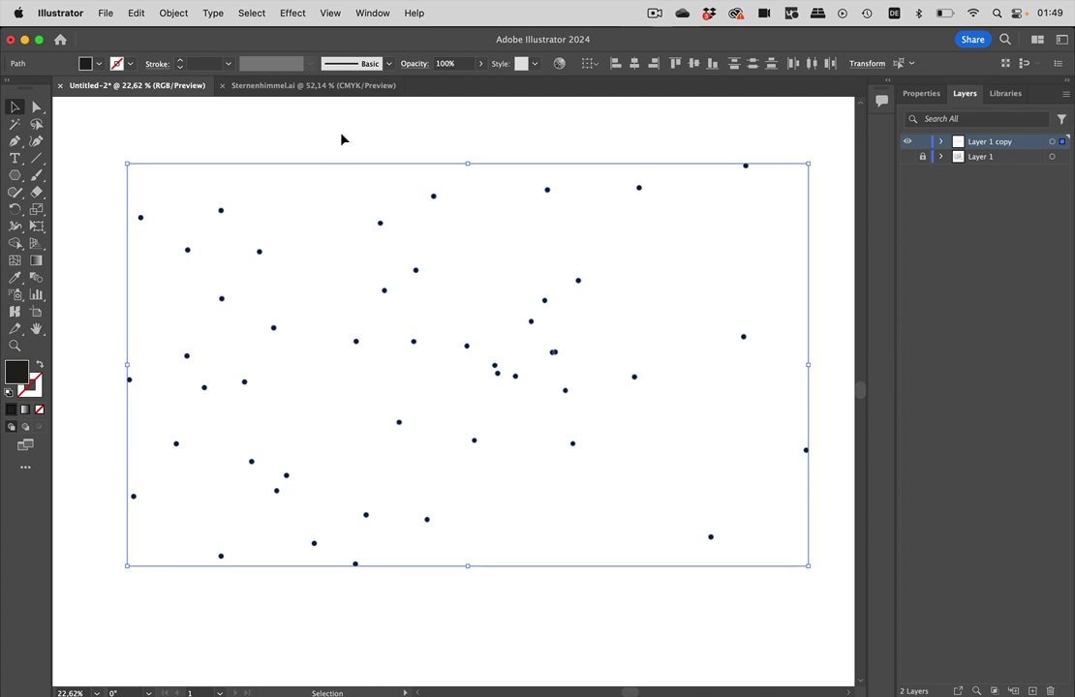
pyautogui.click(175, 13)
# In Transform Each, set a linked 400% scale, 0 mm move and 0° angle.
pyautogui.moveTo(180, 38)
pyautogui.click(374, 150)
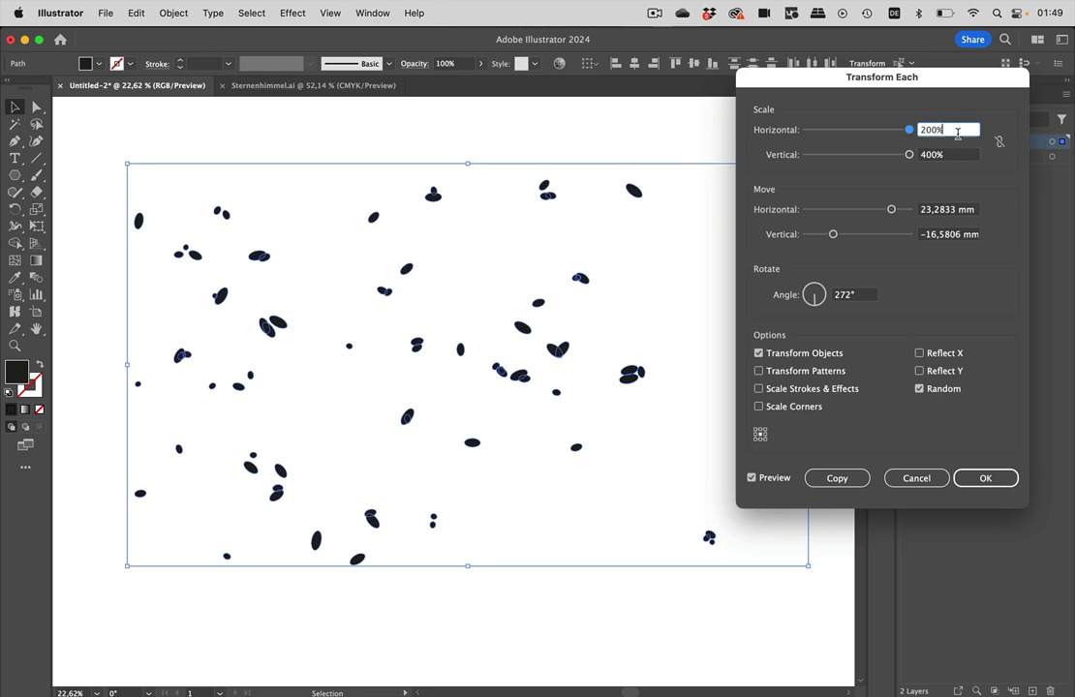
pyautogui.write('400')
pyautogui.click(1000, 142)
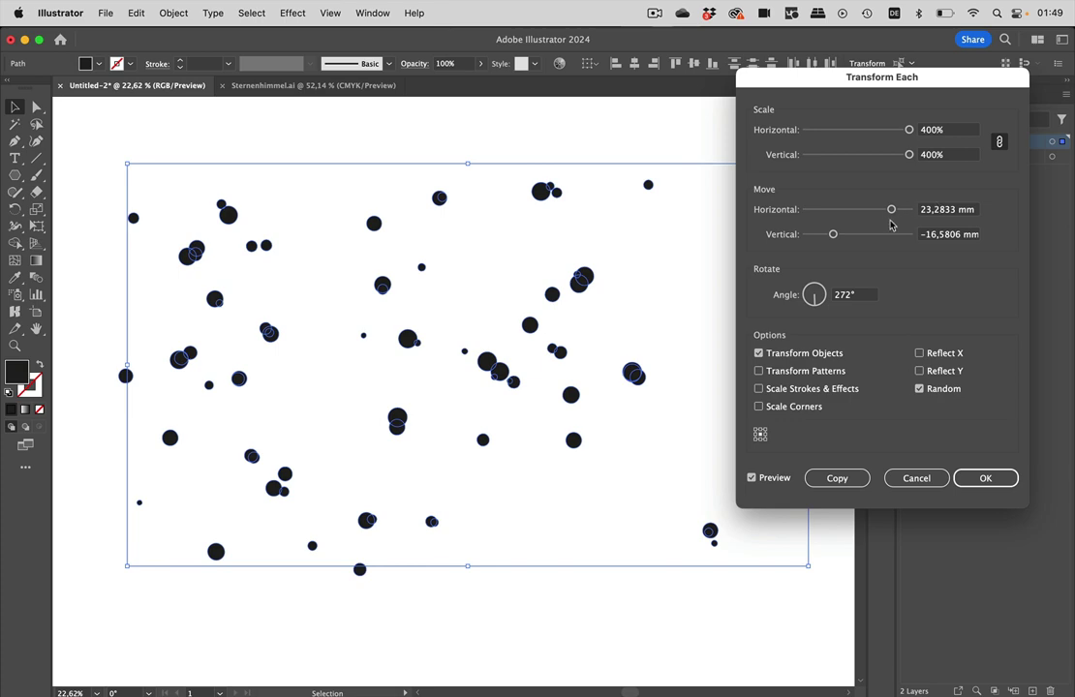
pyautogui.click(938, 217)
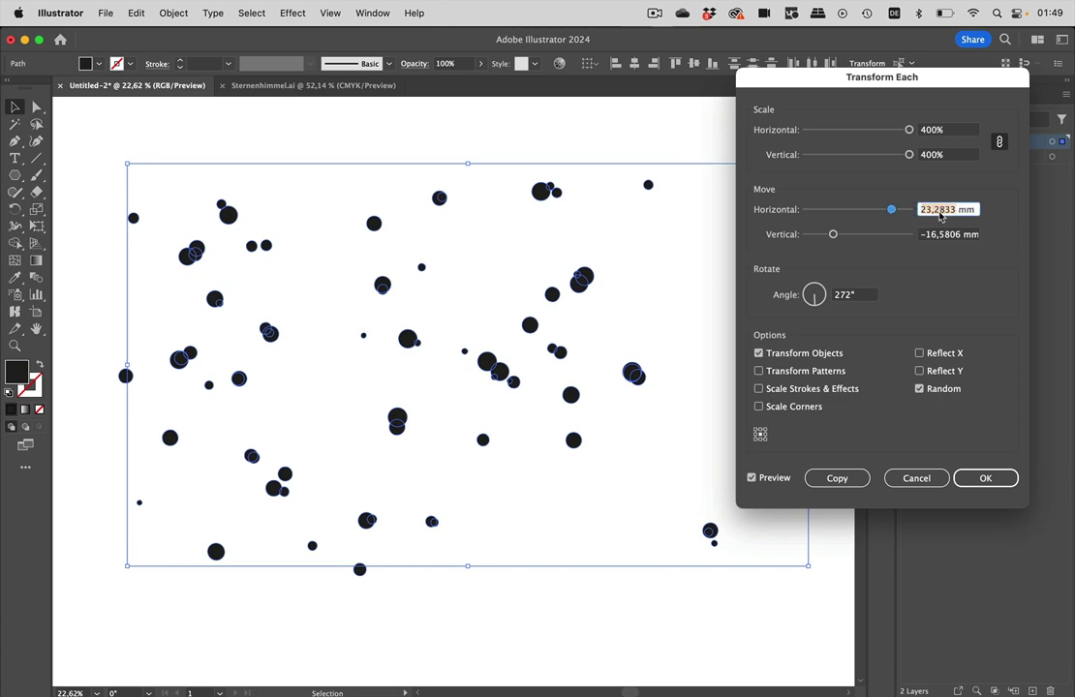
pyautogui.write('0')
pyautogui.press('Tab')
pyautogui.write('0')
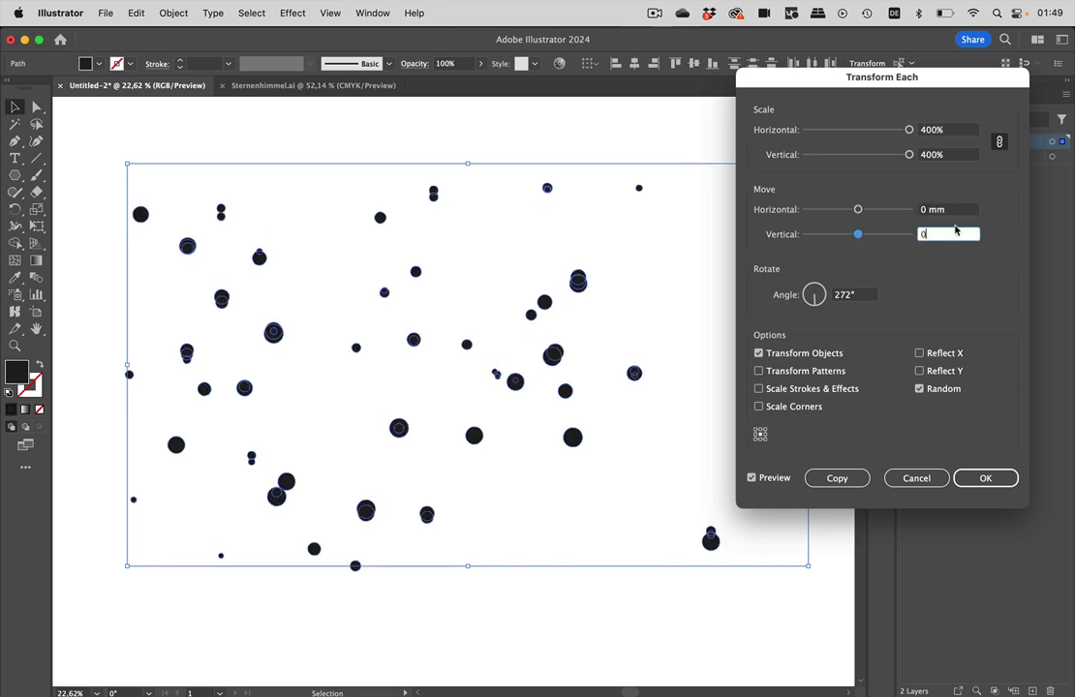
pyautogui.press('Tab')
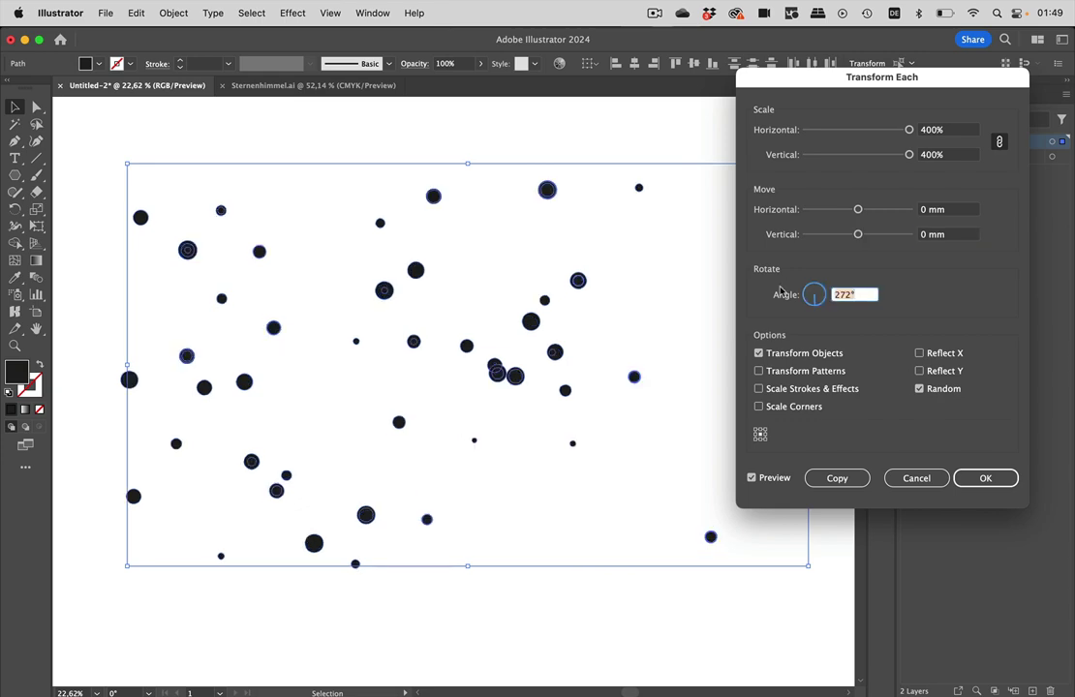
pyautogui.write('0')
pyautogui.click(954, 235)
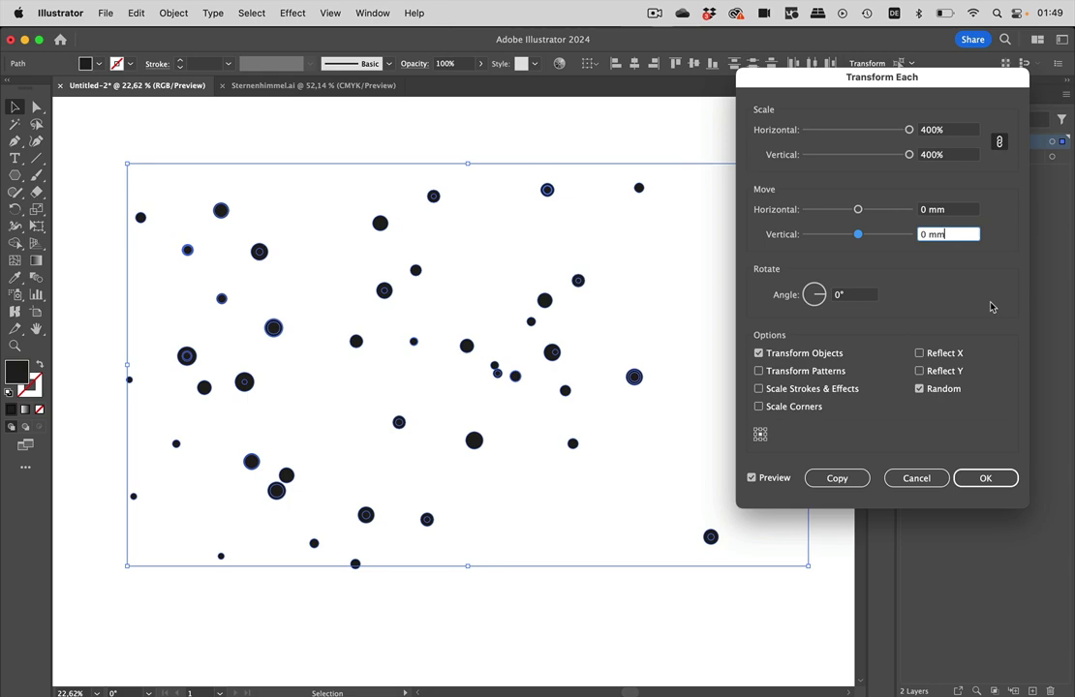
# Reroll the random dot sizes by toggling Preview, then apply the transform.
pyautogui.click(777, 481)
pyautogui.click(781, 483)
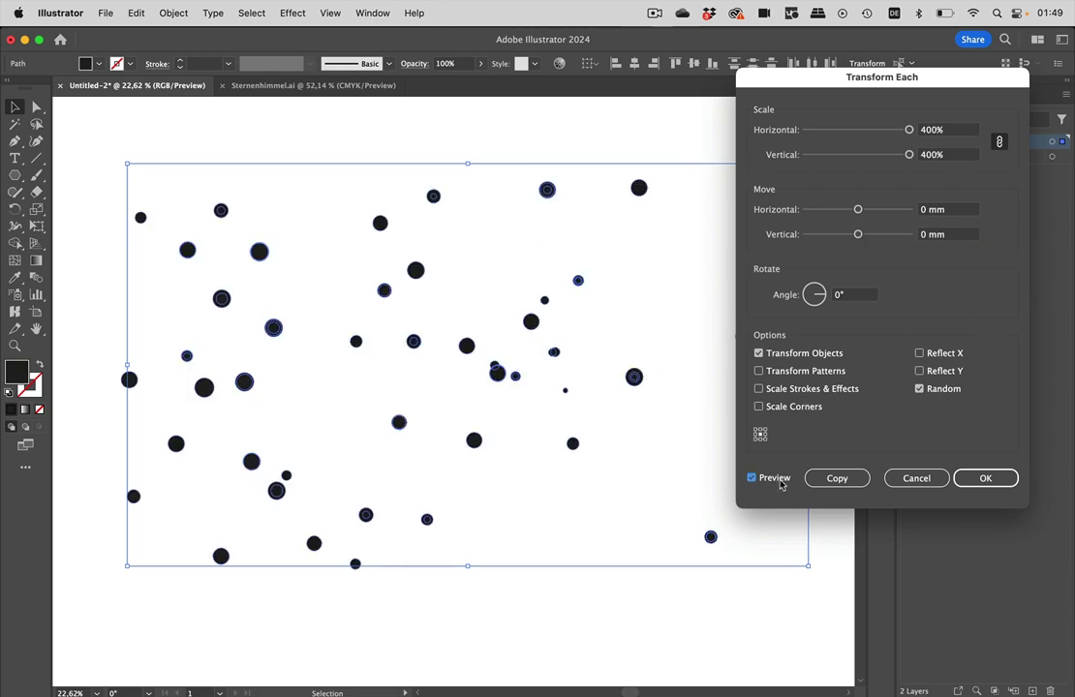
pyautogui.click(778, 484)
pyautogui.click(779, 484)
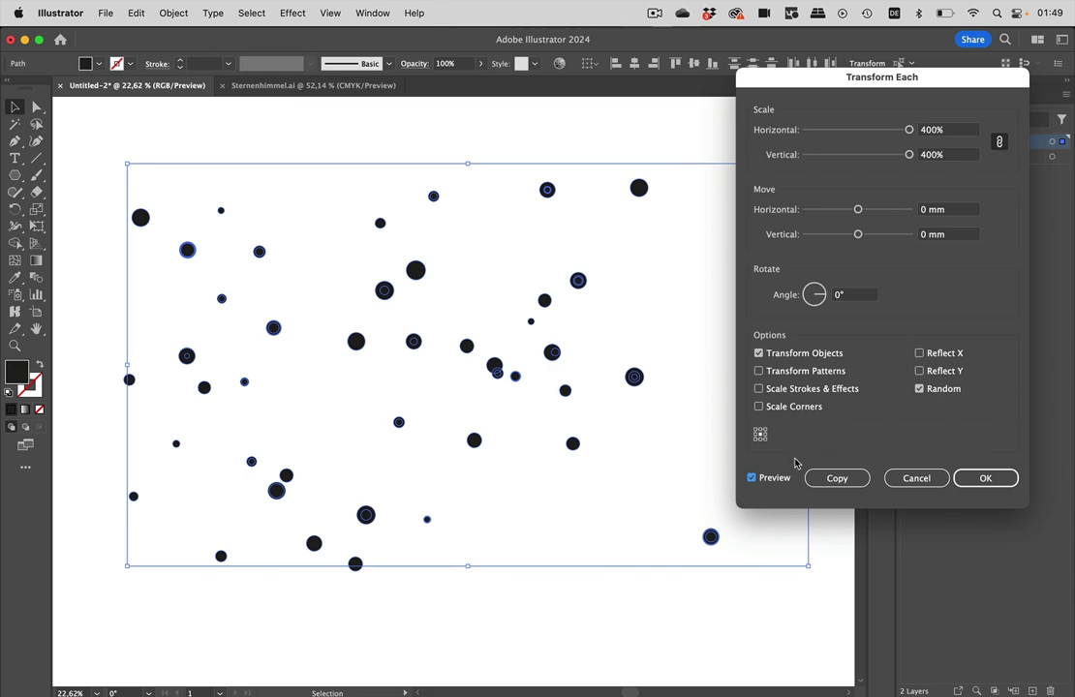
pyautogui.click(780, 481)
pyautogui.click(781, 483)
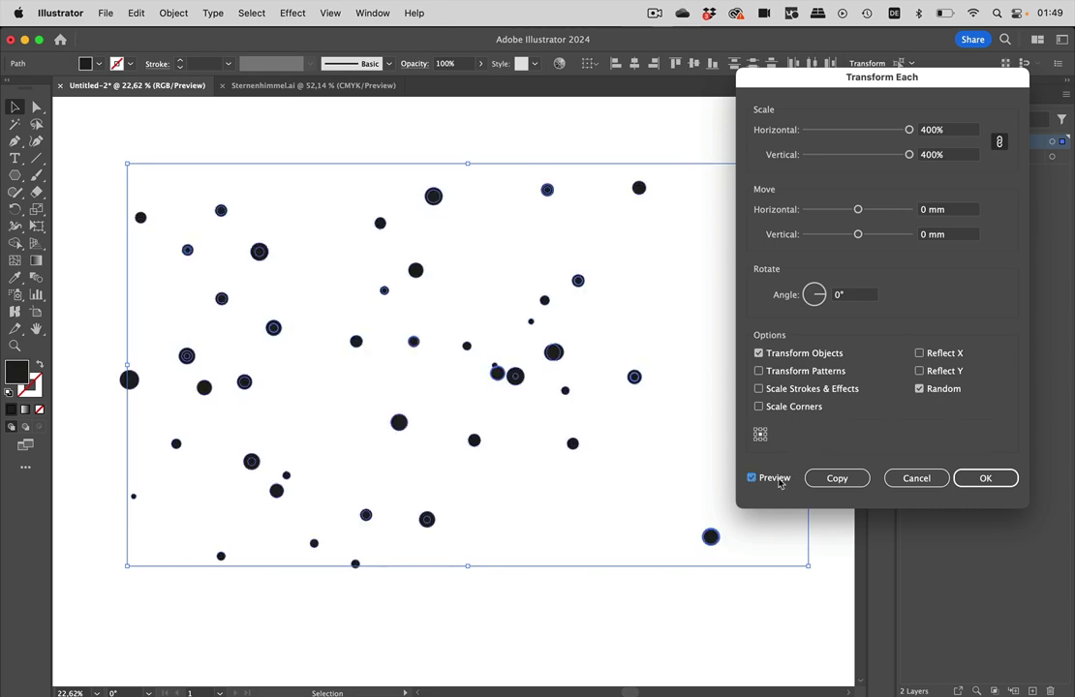
pyautogui.click(976, 479)
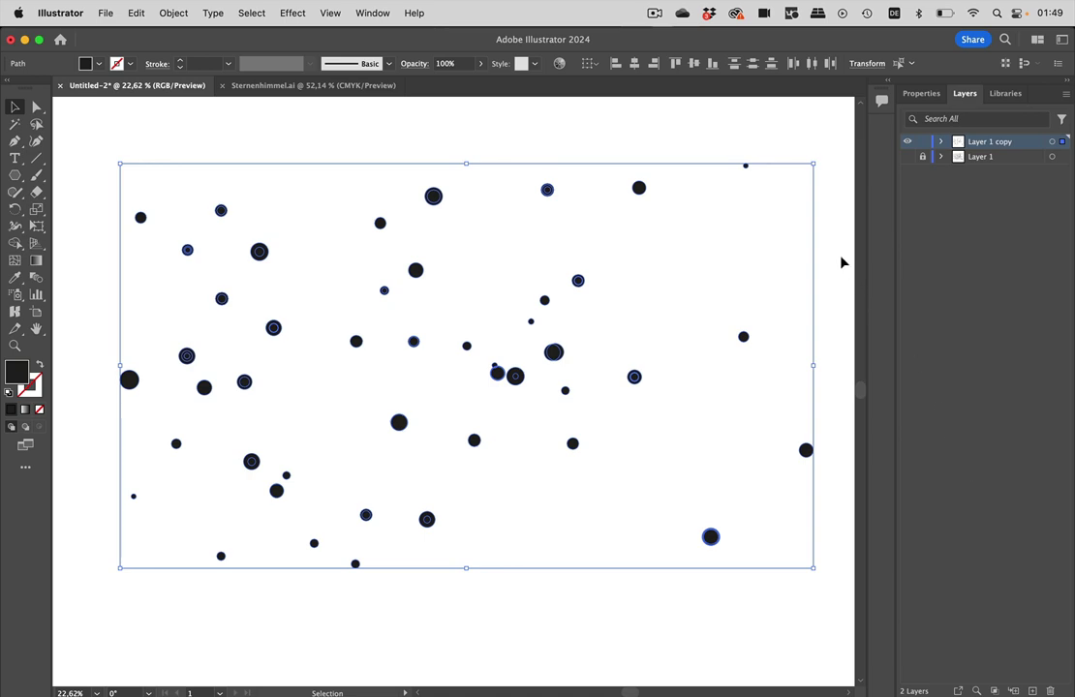
# Show the connecting lines again, select all Layer 1 artwork and bring up Transform Each.
pyautogui.press('super+alt+3')
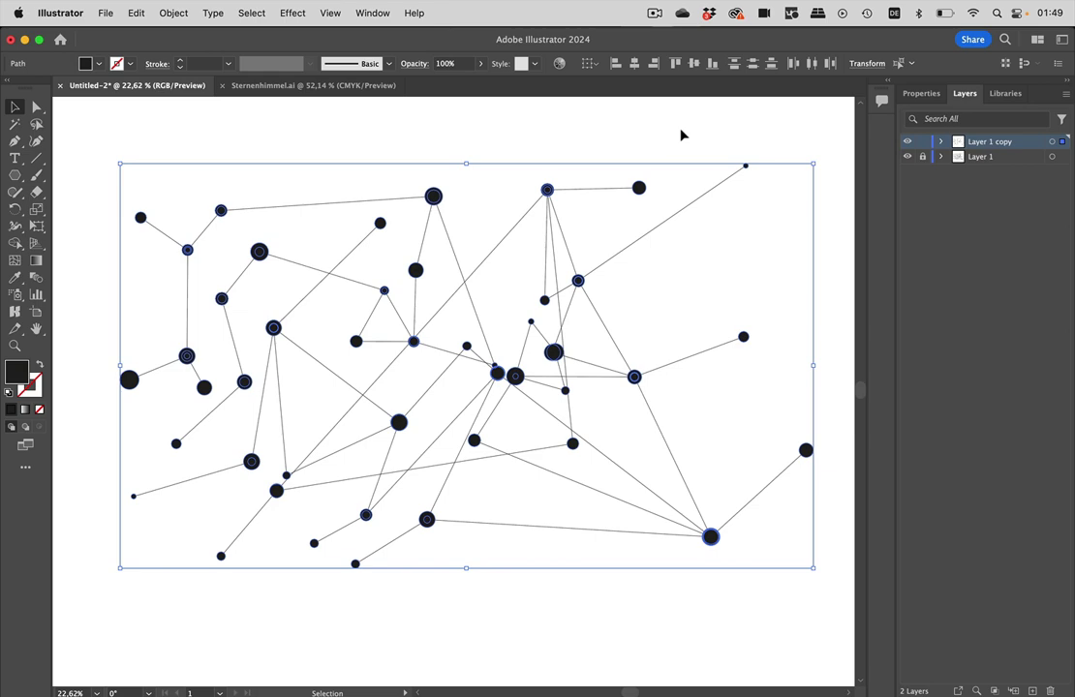
pyautogui.click(679, 140)
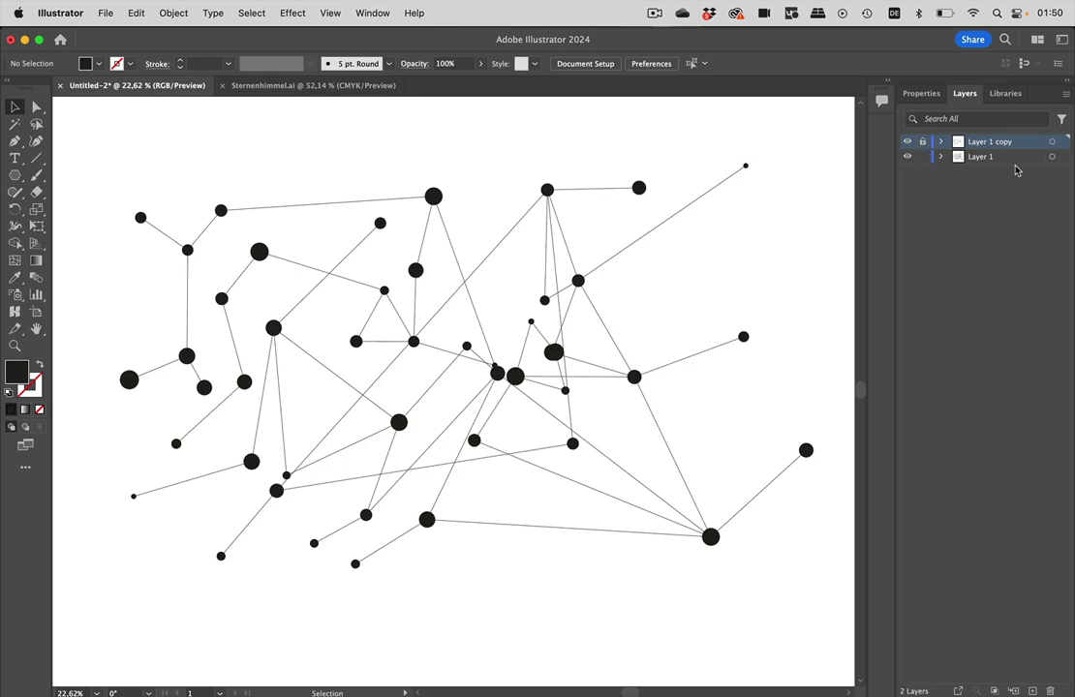
pyautogui.click(1054, 157)
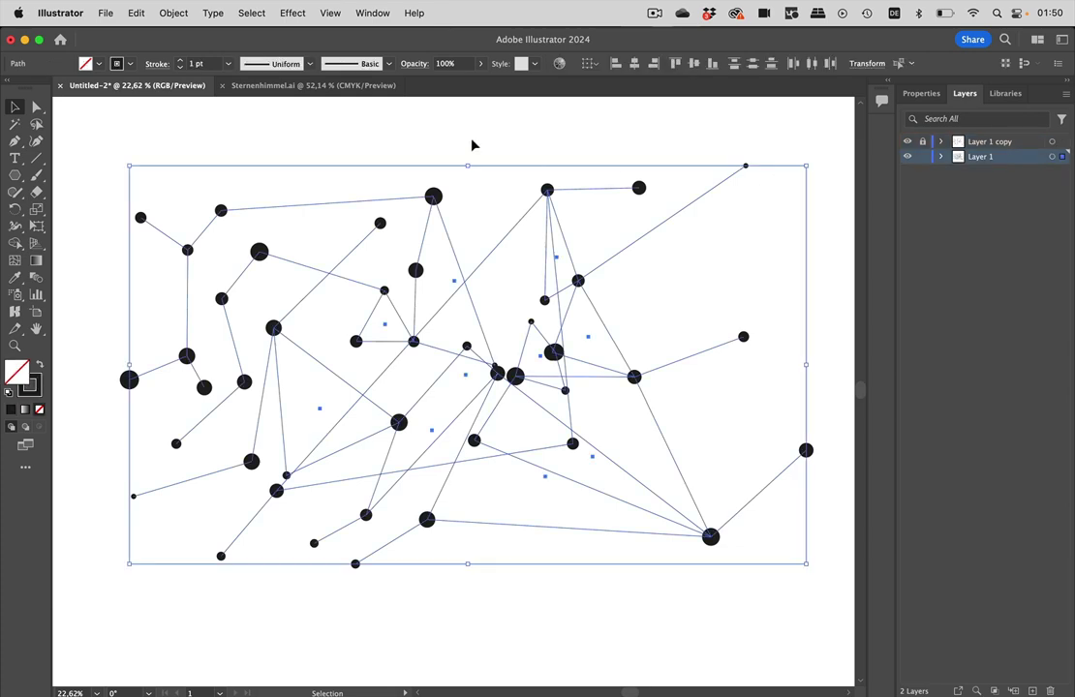
pyautogui.click(173, 12)
pyautogui.moveTo(194, 38)
pyautogui.click(414, 148)
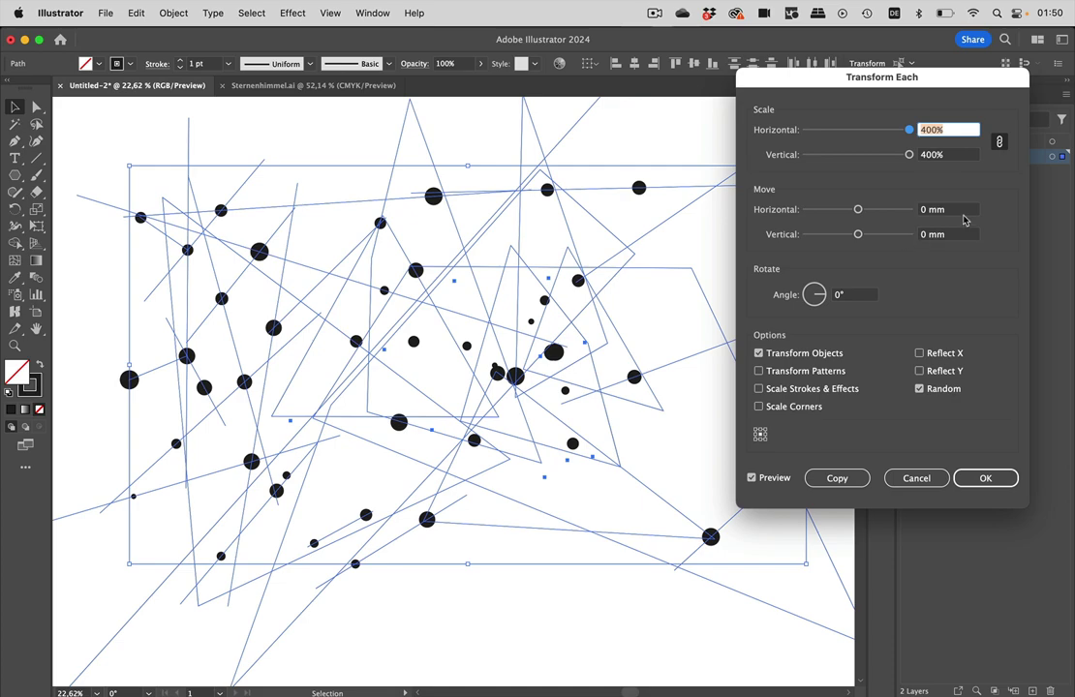
# Set Transform Each to scale only strokes, randomly, at 600% horizontal and vertical.
pyautogui.click(759, 353)
pyautogui.click(760, 390)
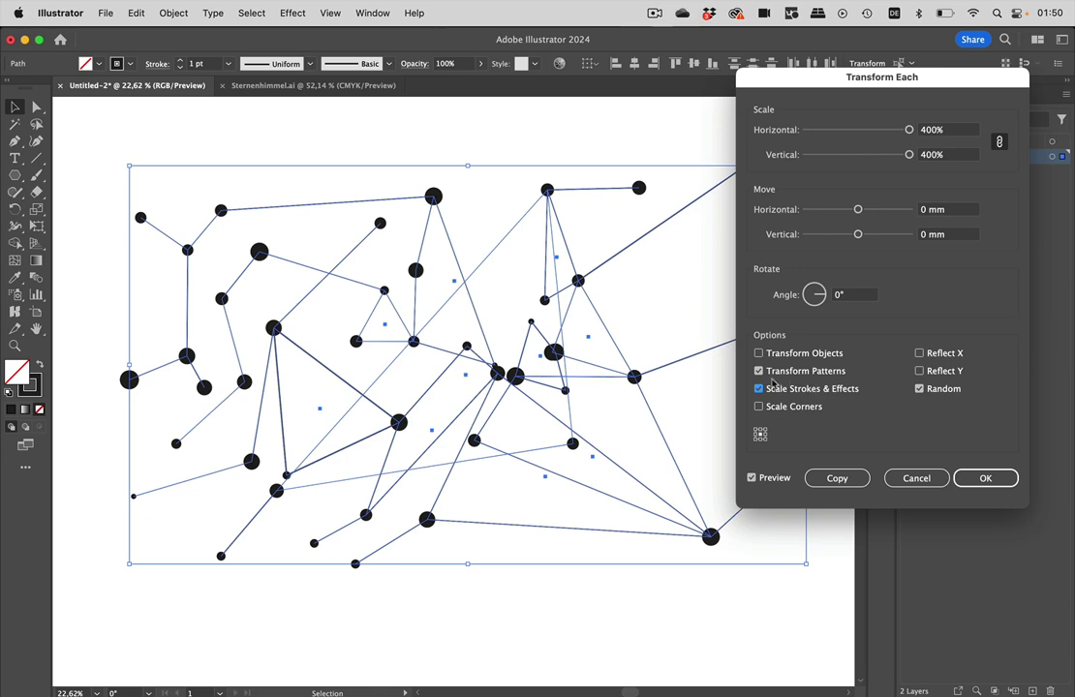
pyautogui.click(761, 372)
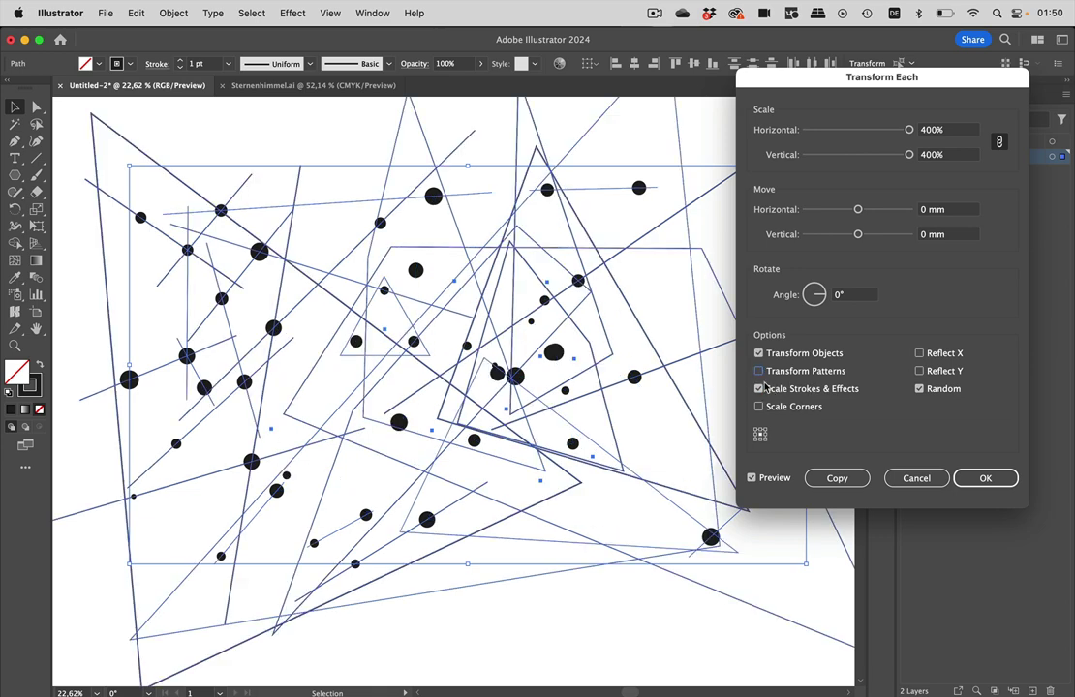
pyautogui.click(760, 372)
pyautogui.click(759, 355)
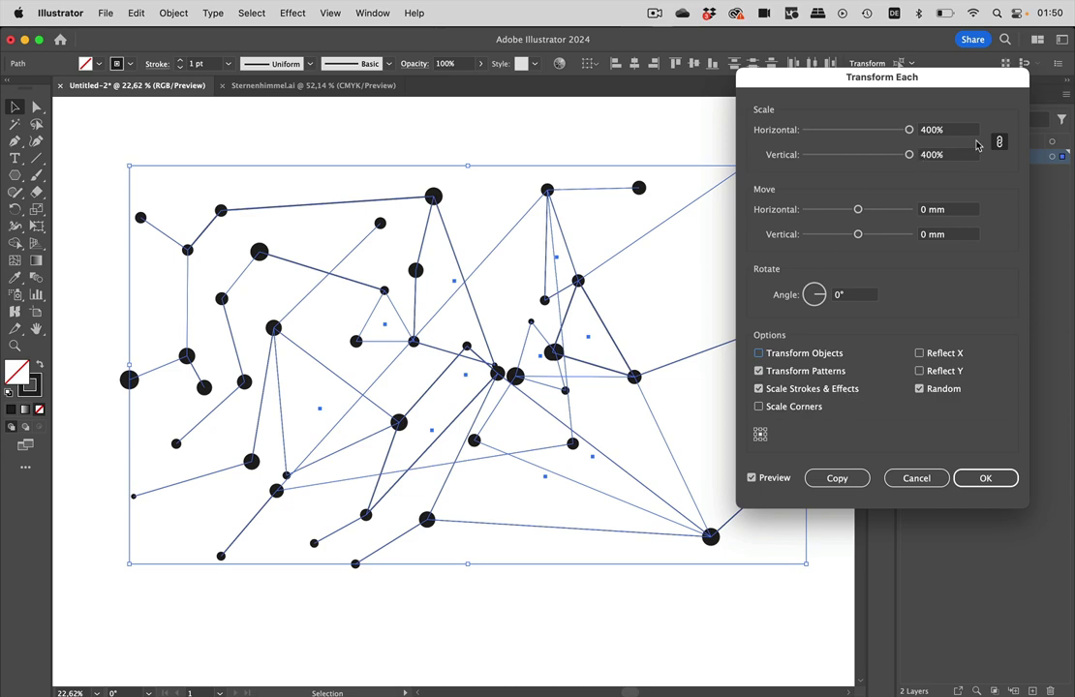
pyautogui.click(936, 130)
pyautogui.write('600')
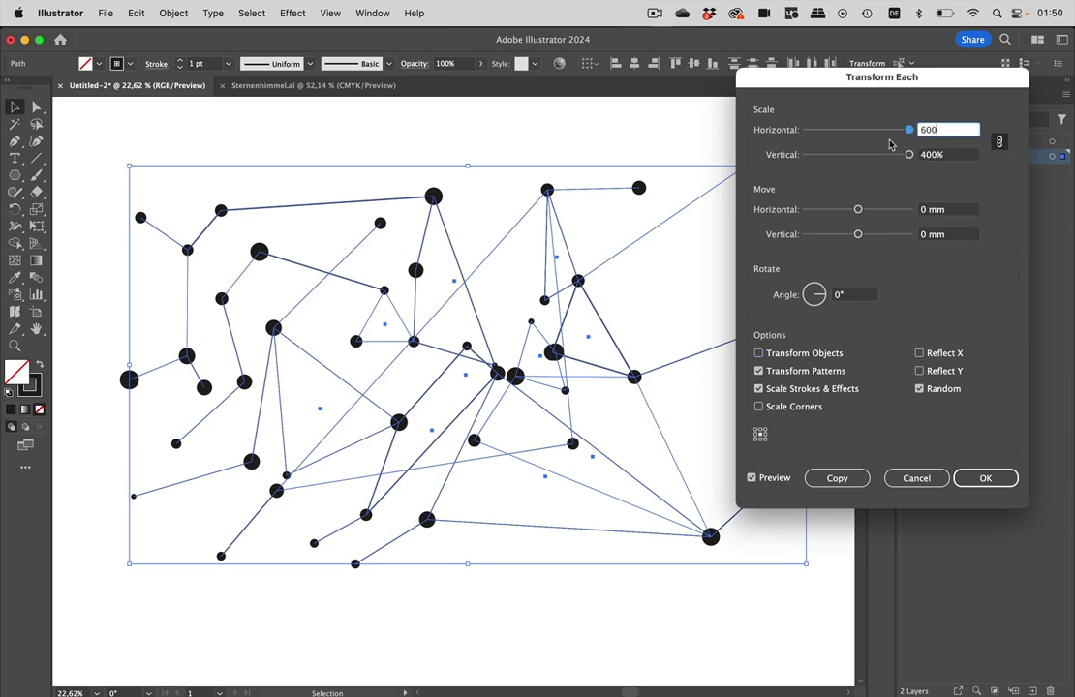
pyautogui.press('Tab')
pyautogui.write('600')
pyautogui.click(957, 129)
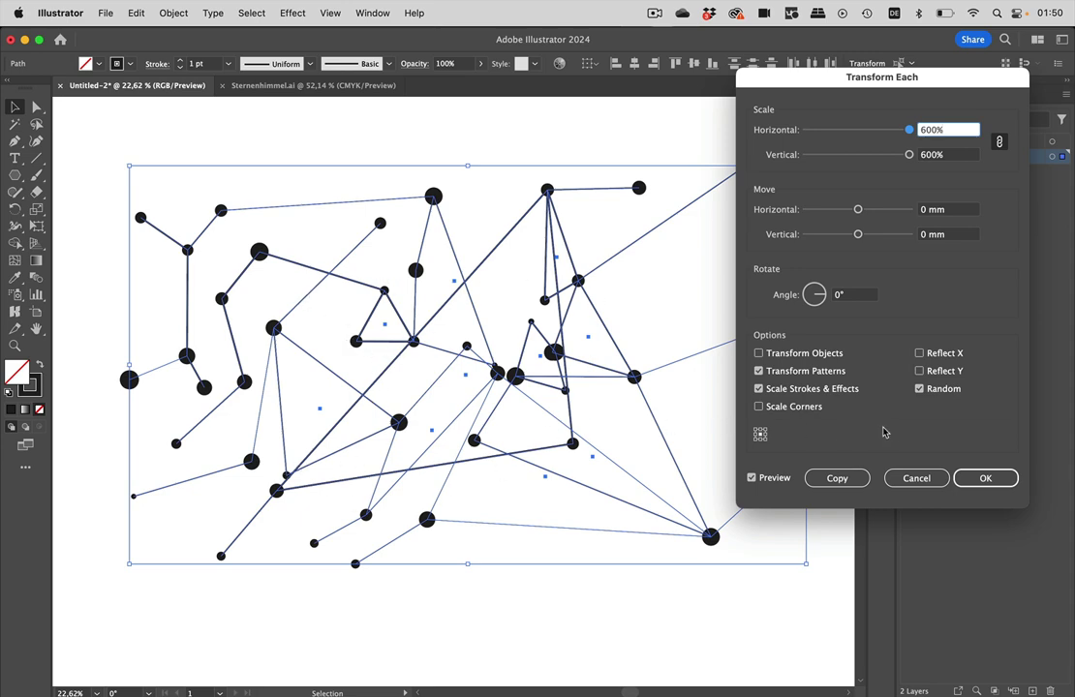
# Compare line weights with preview off and on, apply the random stroke scaling, then deselect.
pyautogui.click(766, 480)
pyautogui.click(768, 479)
pyautogui.click(768, 478)
pyautogui.click(768, 478)
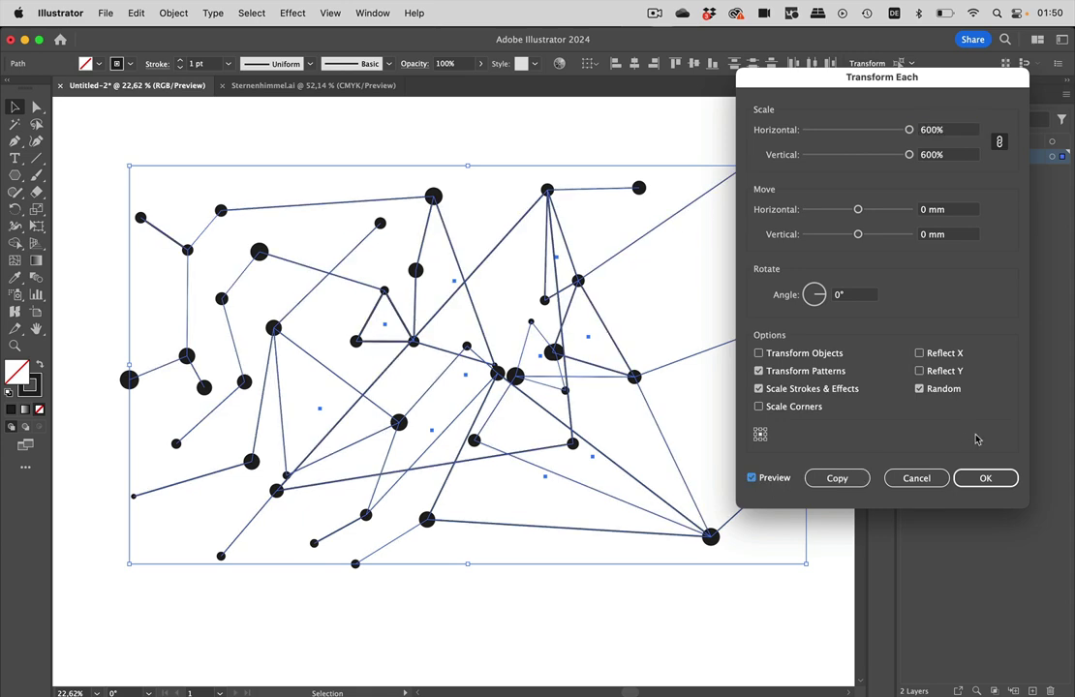
pyautogui.click(984, 477)
pyautogui.click(742, 395)
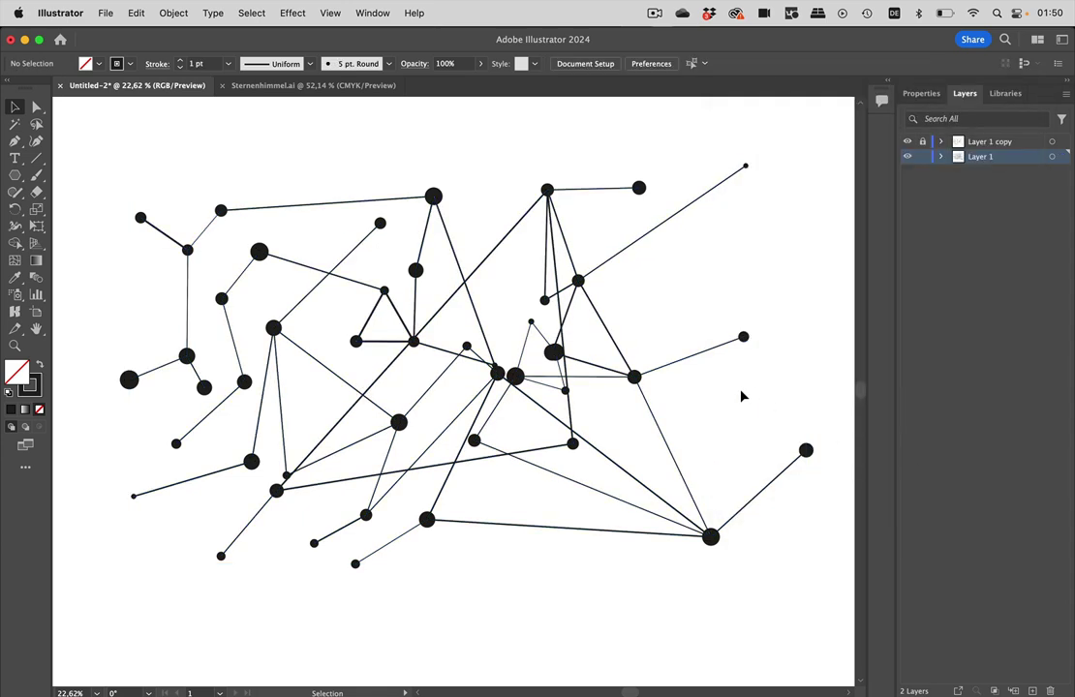
# Zoom out to view the whole constellation and unlock Layer 1 copy.
pyautogui.scroll(-3, 557, 427)
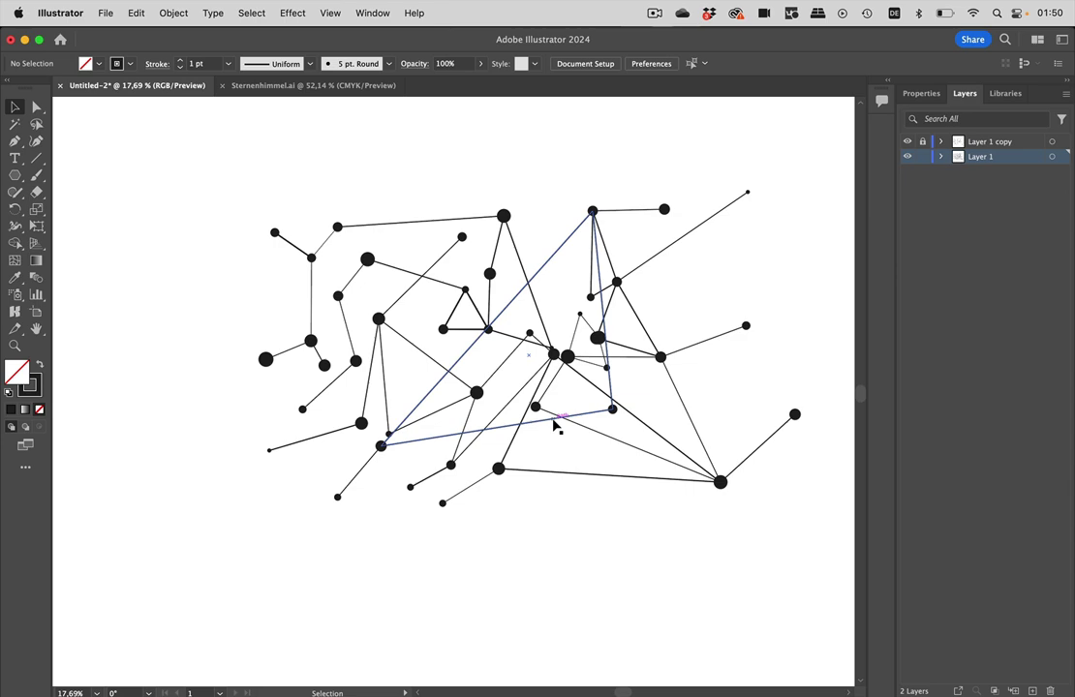
pyautogui.hscroll(3, 758, 343)
pyautogui.scroll(-1, 758, 343)
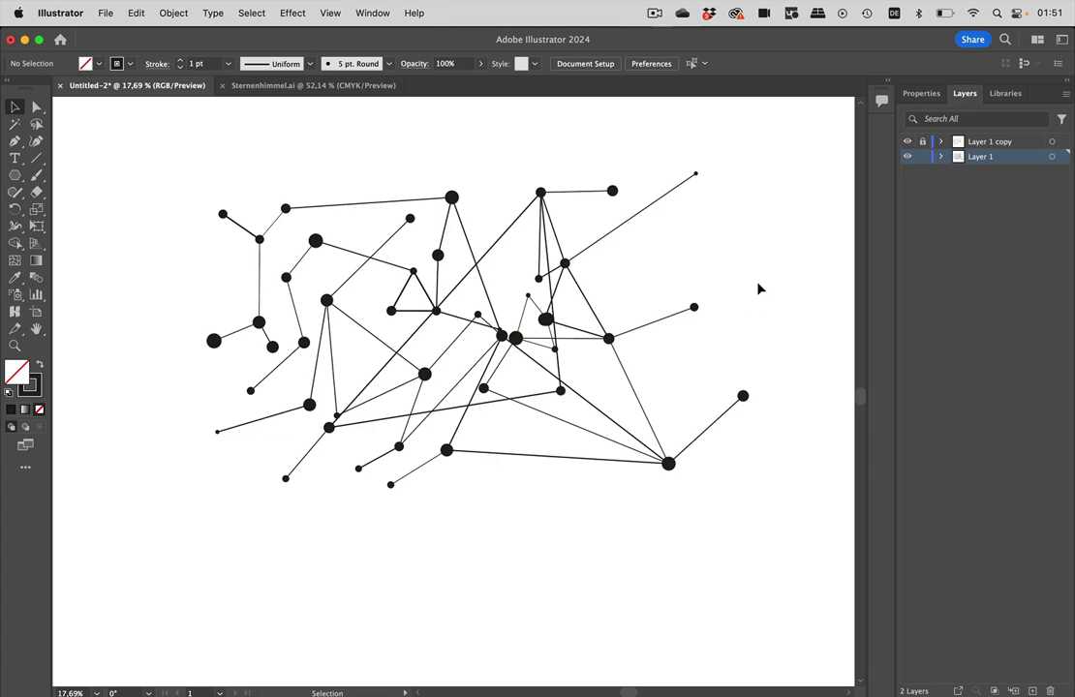
pyautogui.scroll(-1, 759, 288)
pyautogui.click(922, 142)
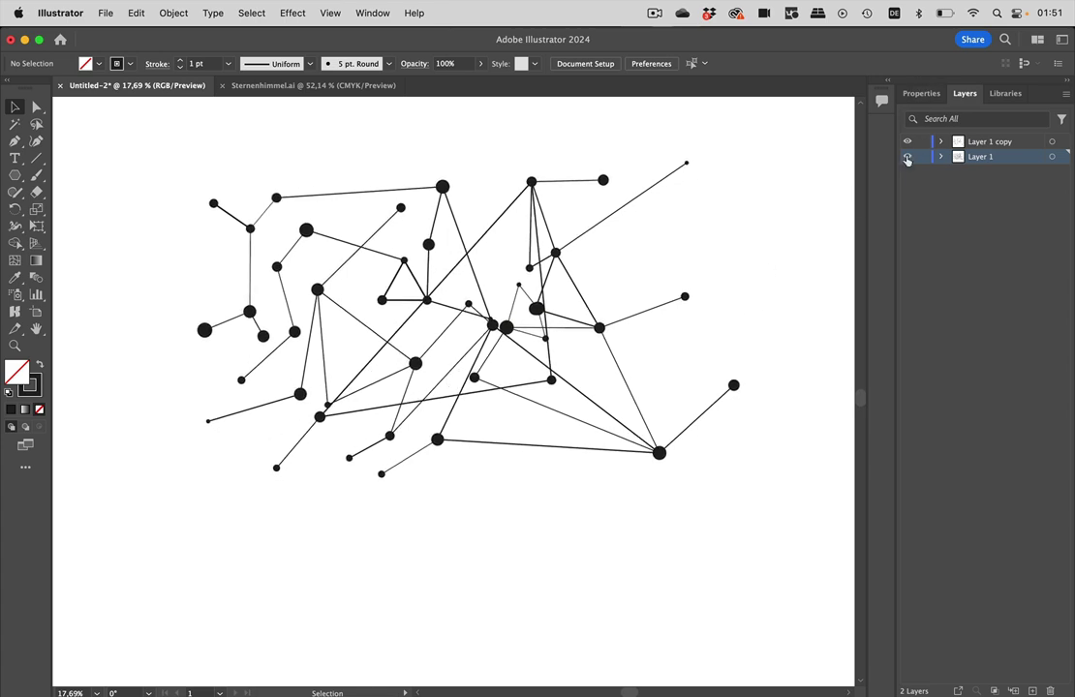
pyautogui.scroll(-3, 664, 352)
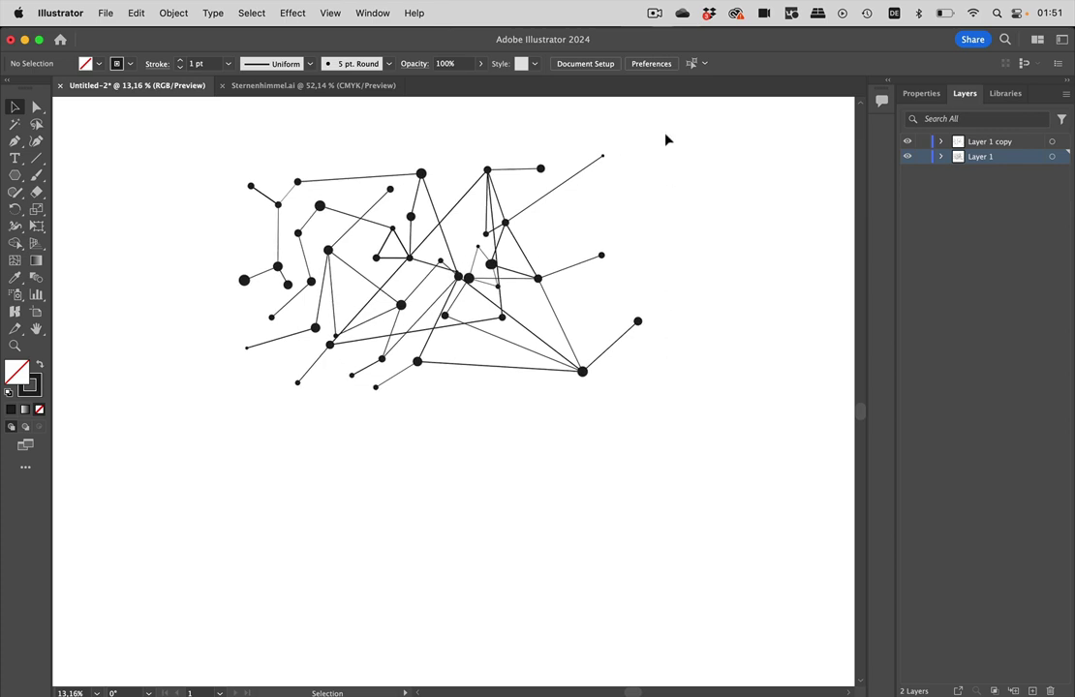
# Duplicate the network below the original and convert its strokes to outlines.
pyautogui.moveTo(689, 132); pyautogui.dragTo(196, 477)
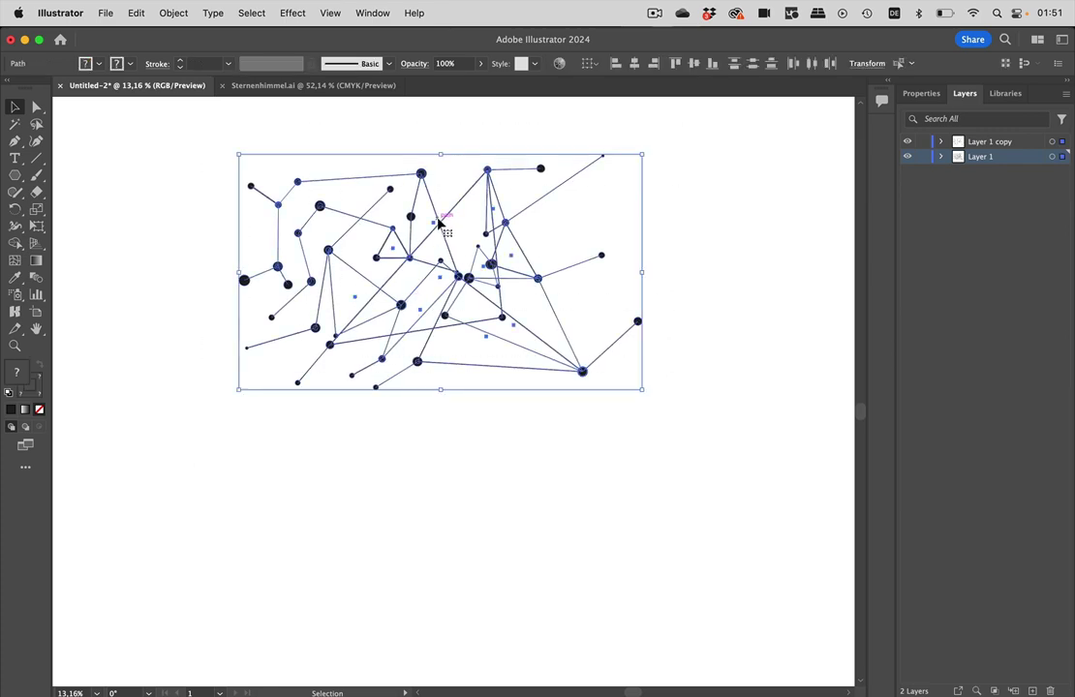
pyautogui.moveTo(438, 224); pyautogui.dragTo(448, 543)
pyautogui.scroll(-5, 448, 543)
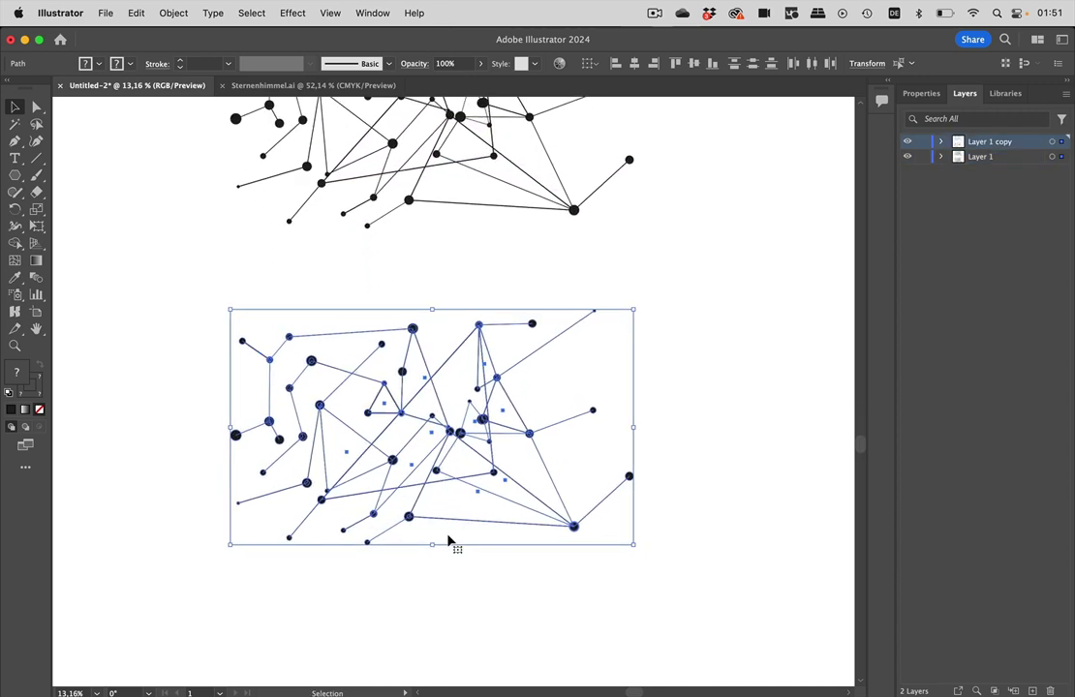
pyautogui.click(174, 13)
pyautogui.moveTo(233, 389)
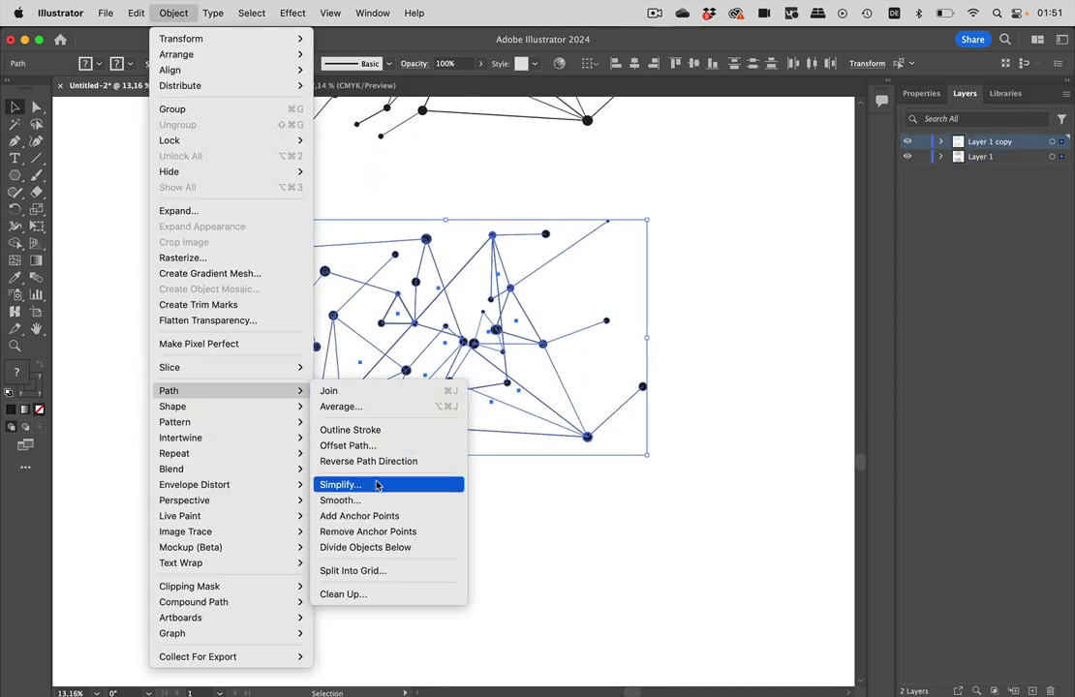
pyautogui.click(396, 430)
# Merge the outlined copy into one compound path with Pathfinder Unite and show the Gradient panel.
pyautogui.click(372, 13)
pyautogui.scroll(-3, 432, 631)
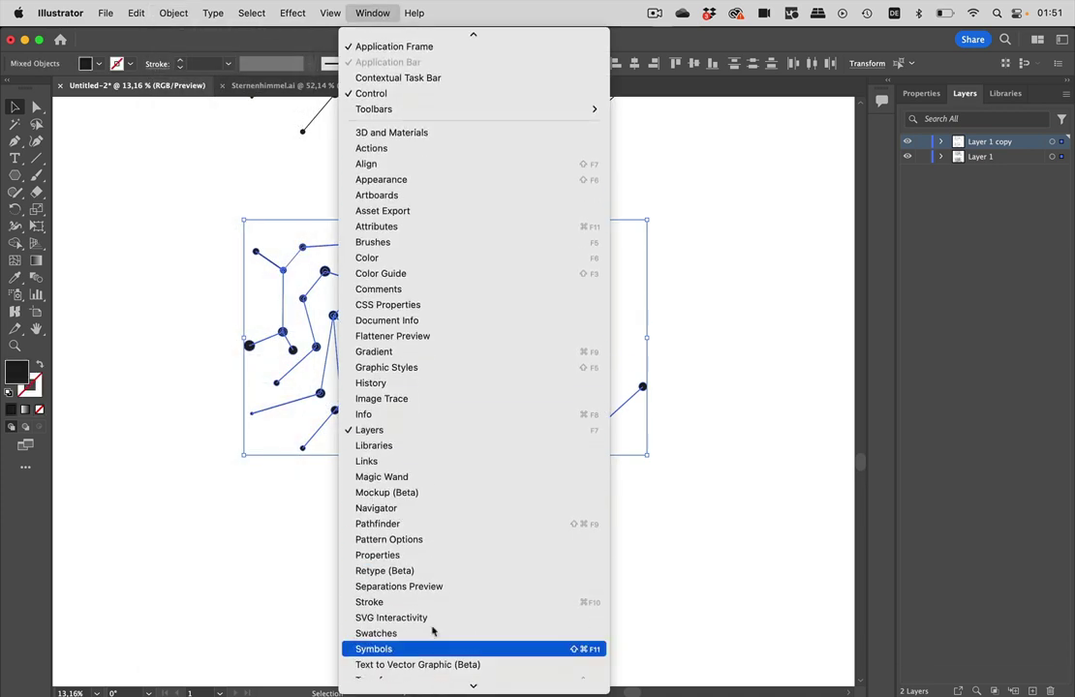
pyautogui.click(443, 524)
pyautogui.click(745, 186)
pyautogui.moveTo(783, 135); pyautogui.dragTo(759, 132)
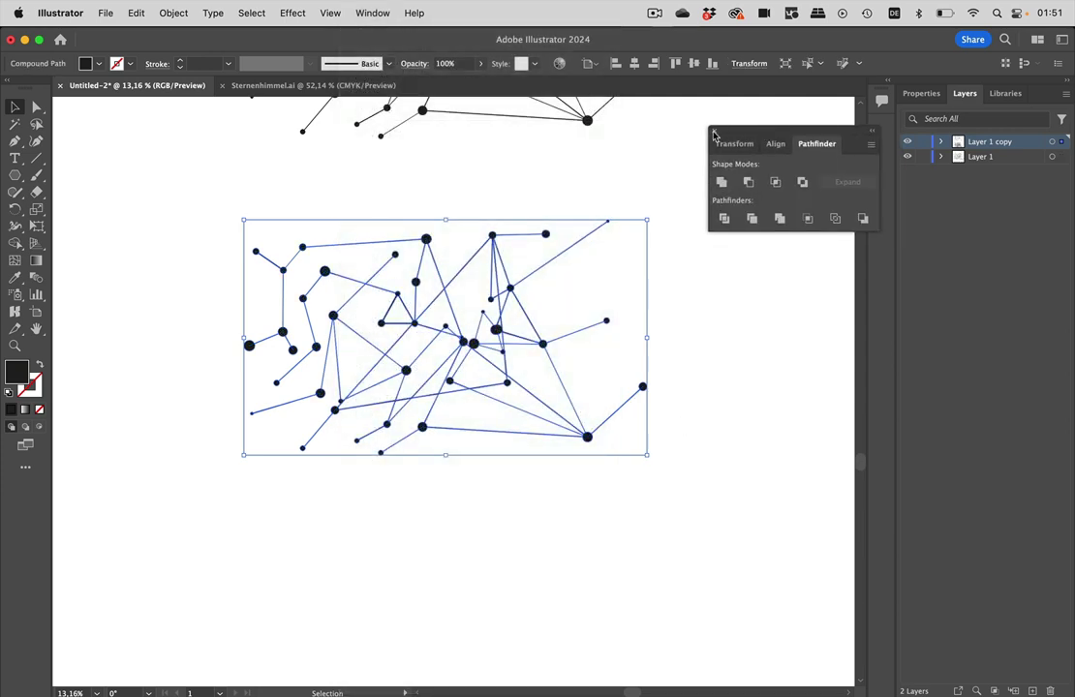
pyautogui.click(714, 134)
pyautogui.click(372, 13)
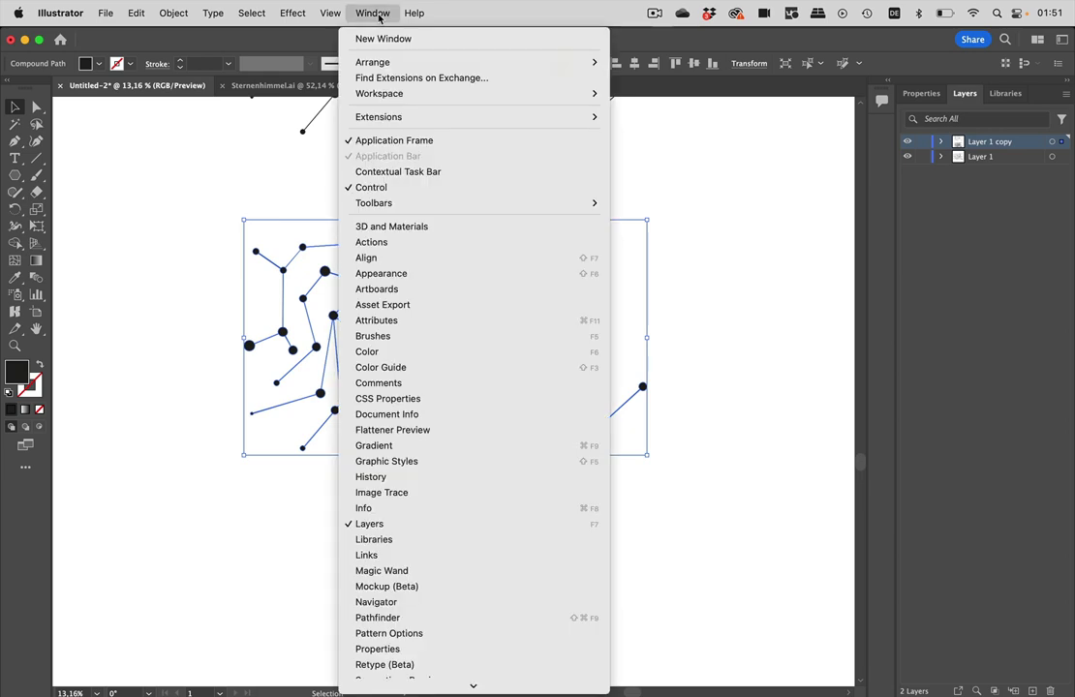
pyautogui.click(408, 446)
# Fill the merged network with a gradient whose left stop is cyan RGB 28/200/255.
pyautogui.moveTo(600, 415); pyautogui.dragTo(752, 201)
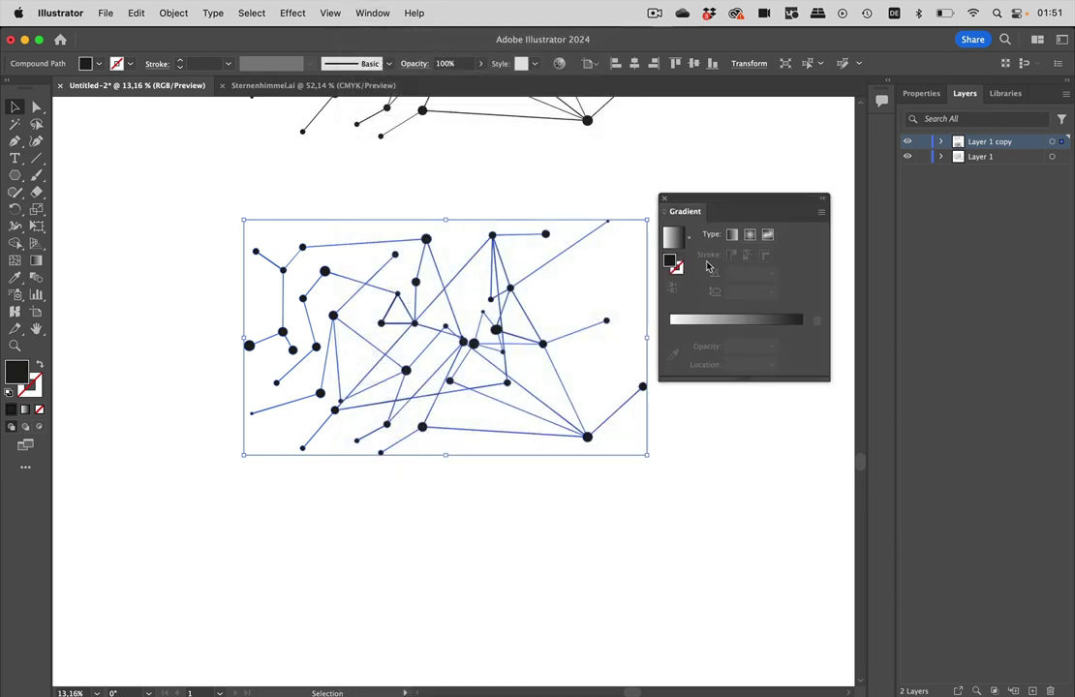
pyautogui.click(678, 239)
pyautogui.doubleClick(669, 346)
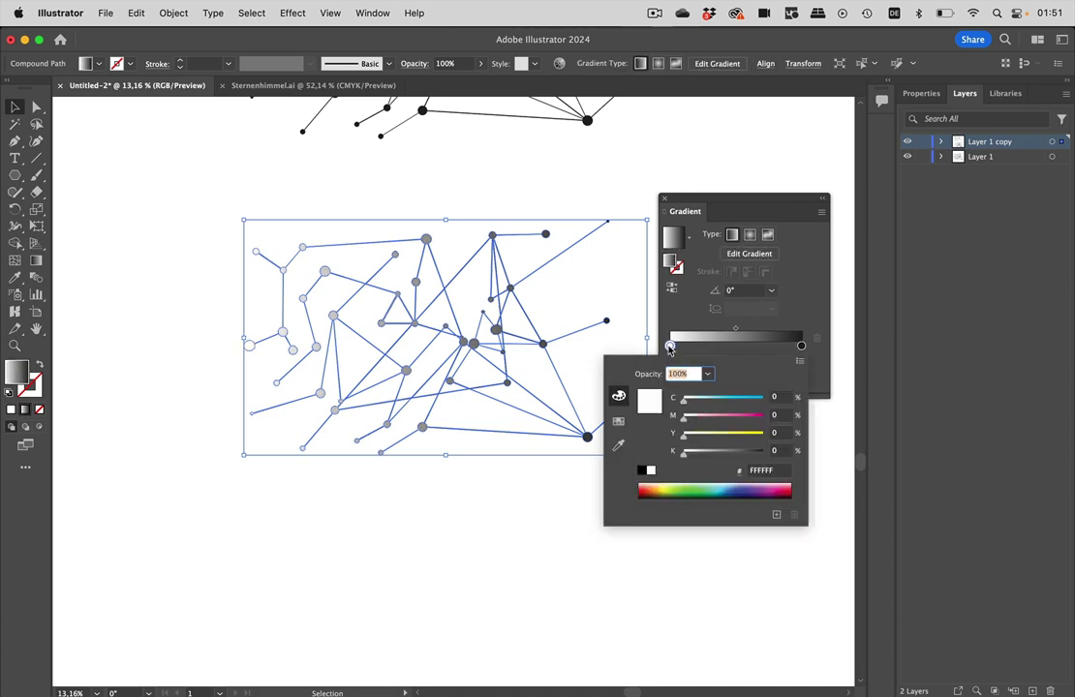
pyautogui.click(800, 361)
pyautogui.click(825, 389)
pyautogui.click(692, 399)
pyautogui.moveTo(762, 423); pyautogui.dragTo(746, 424)
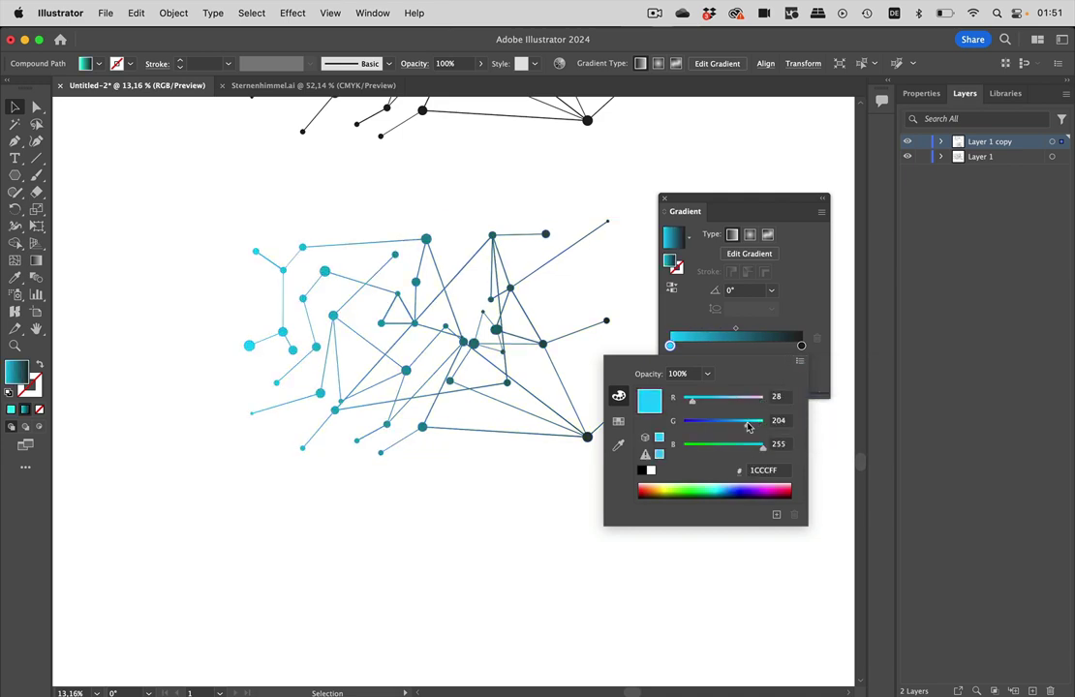
pyautogui.click(802, 314)
# Set the right gradient stop to magenta FF15F3, deselect, and close the Gradient panel.
pyautogui.doubleClick(802, 345)
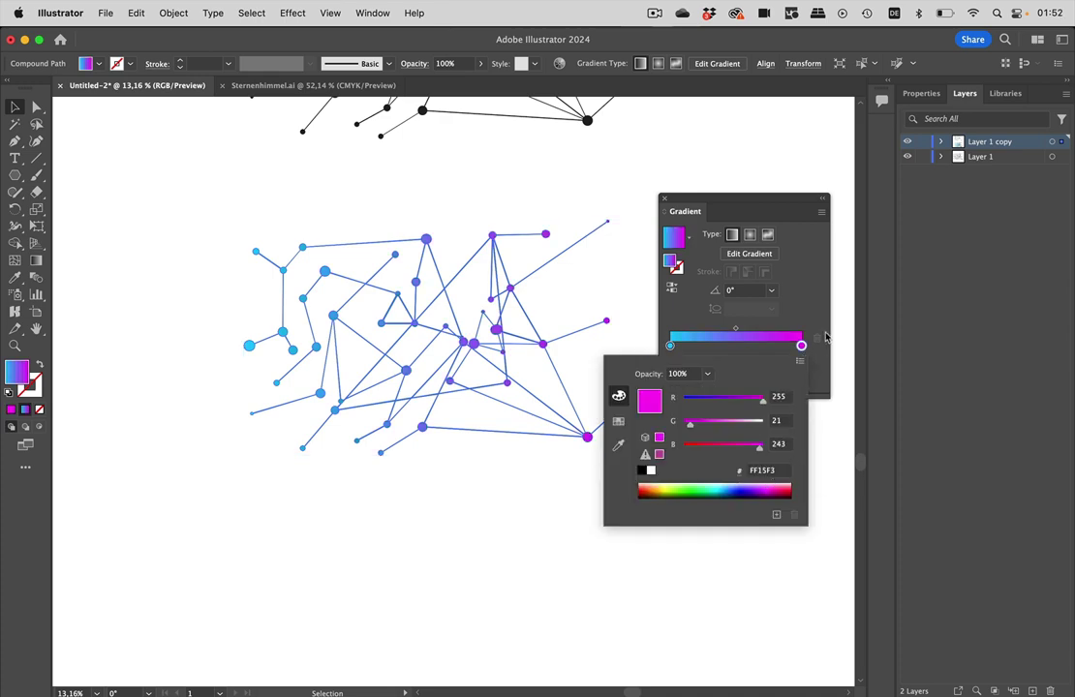
pyautogui.click(819, 315)
pyautogui.click(548, 513)
pyautogui.scroll(5, 463, 447)
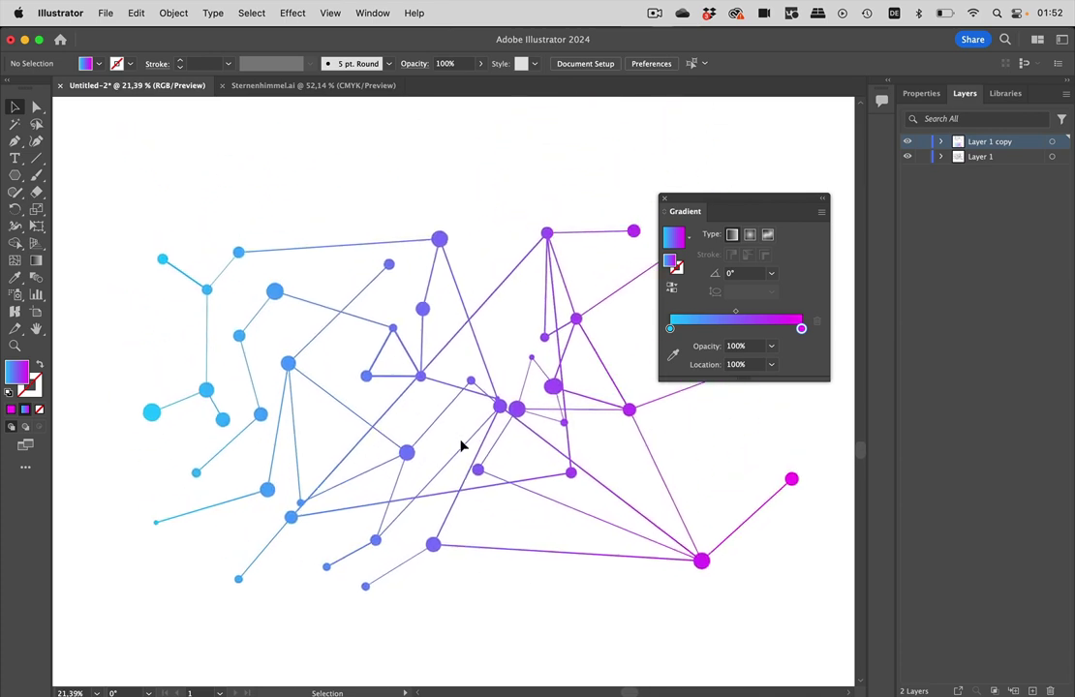
pyautogui.click(663, 198)
pyautogui.scroll(-3, 611, 313)
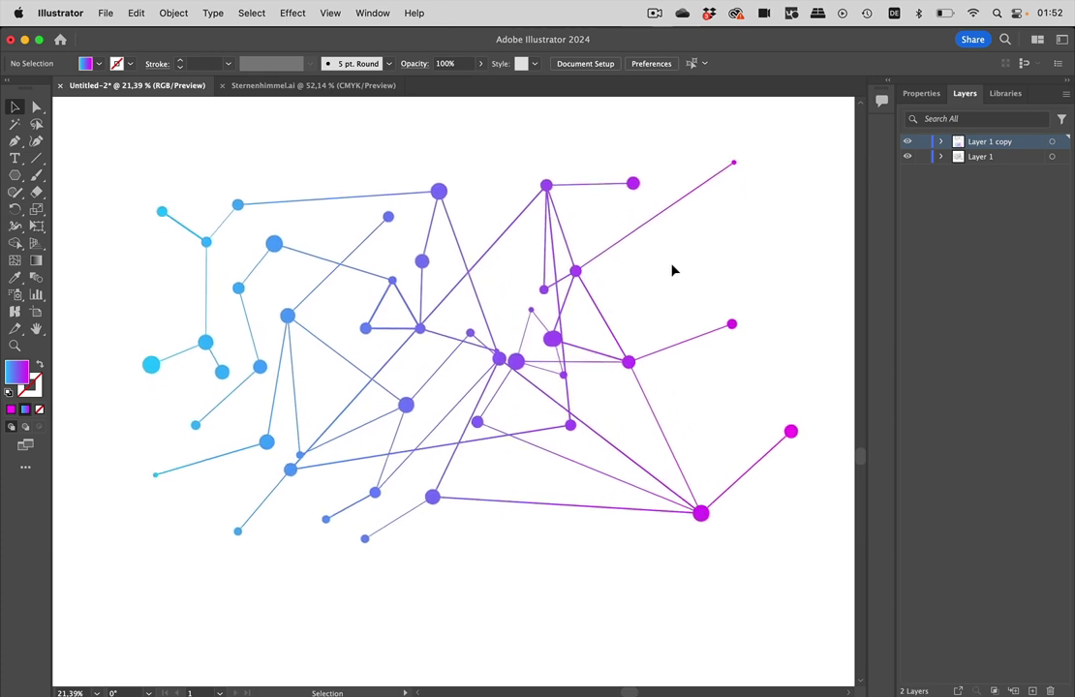